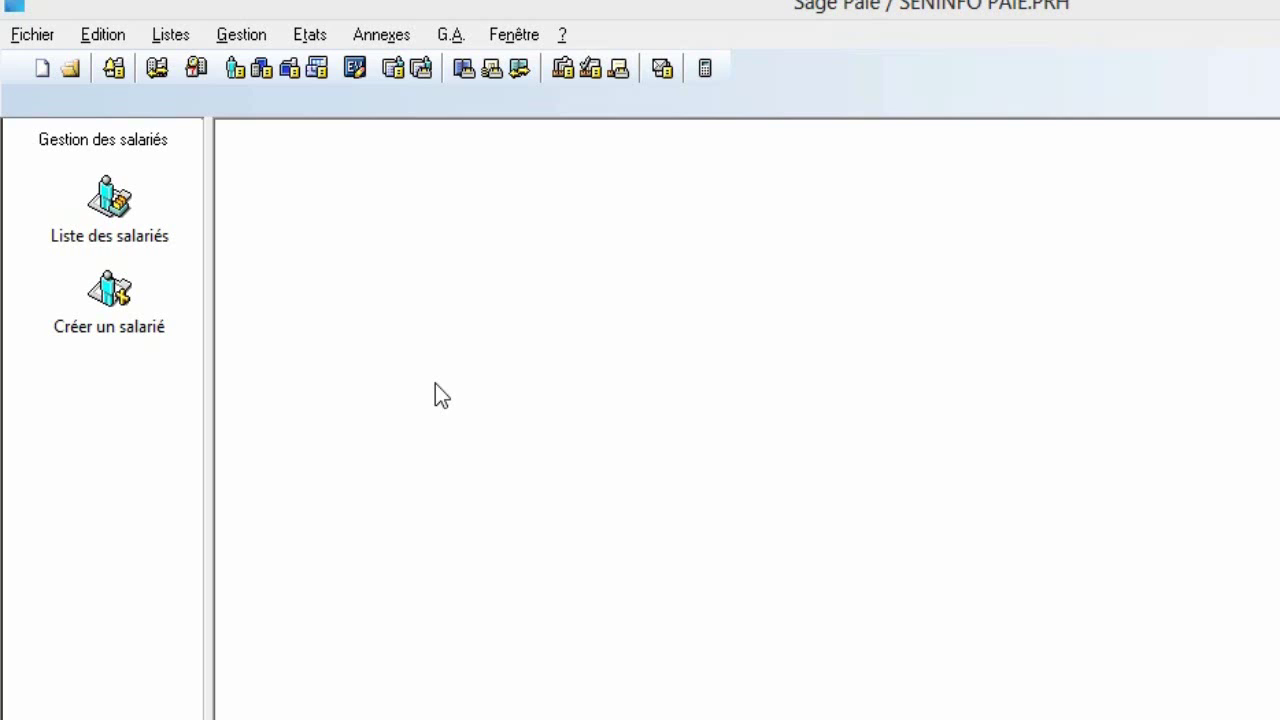
# Open the cash denomination settings list (Paramétrage du billetage) from the payroll tables.
pyautogui.click(170, 34)
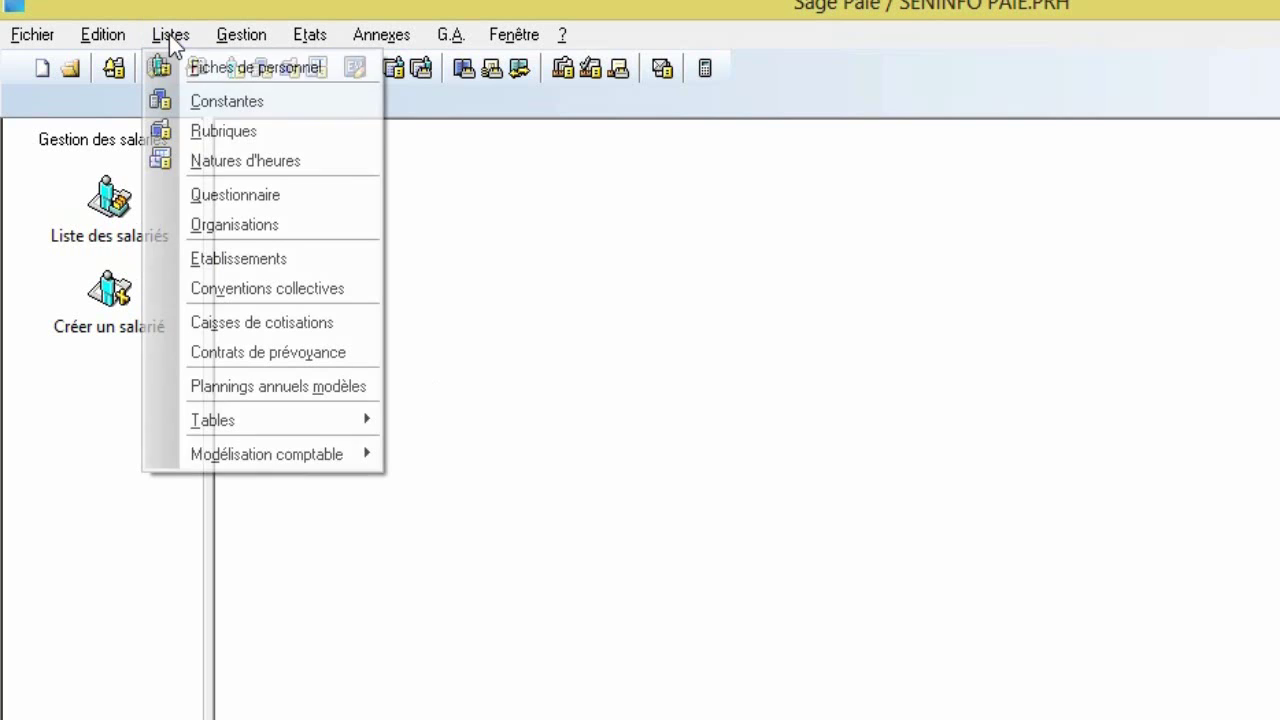
pyautogui.moveTo(225, 447)
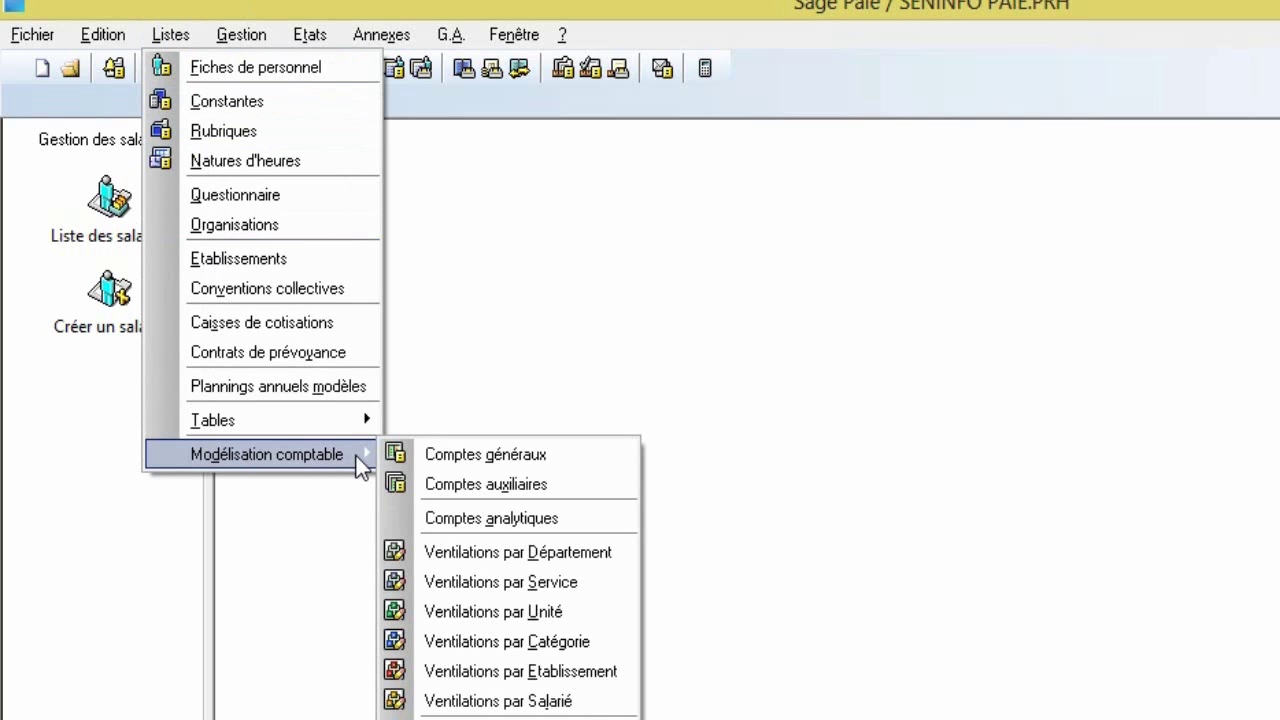
pyautogui.moveTo(365, 422)
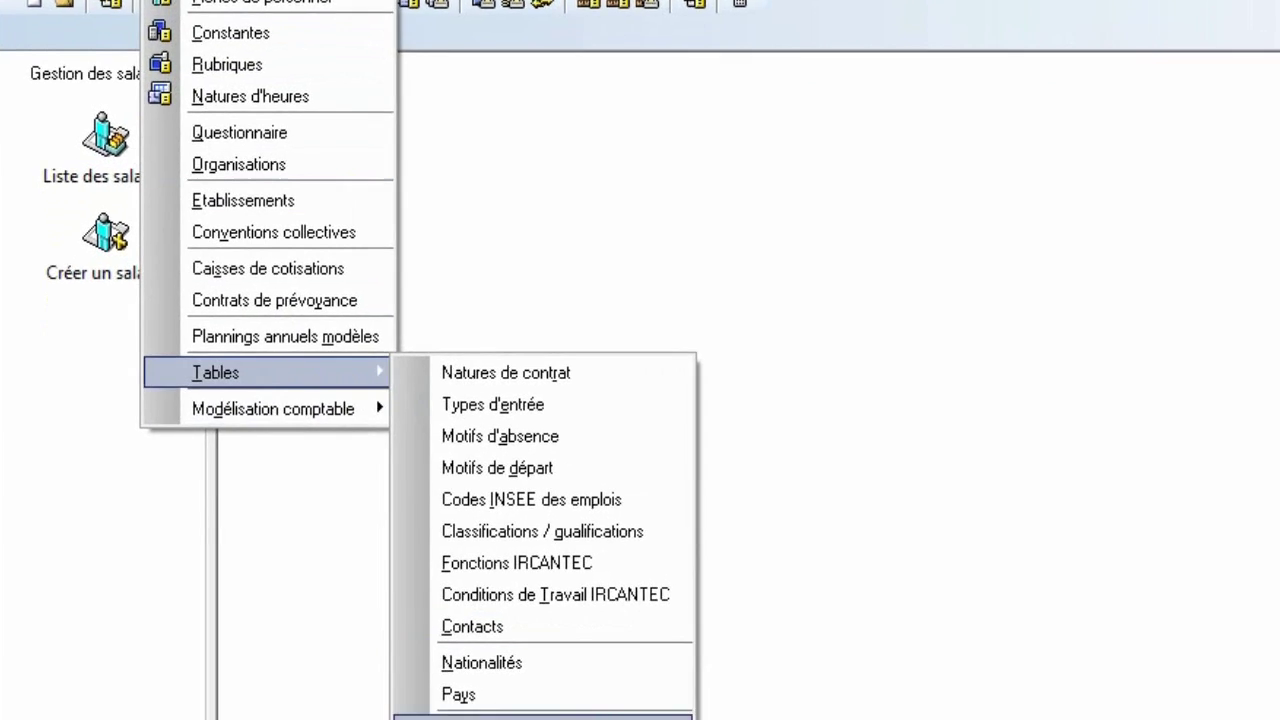
pyautogui.click(586, 686)
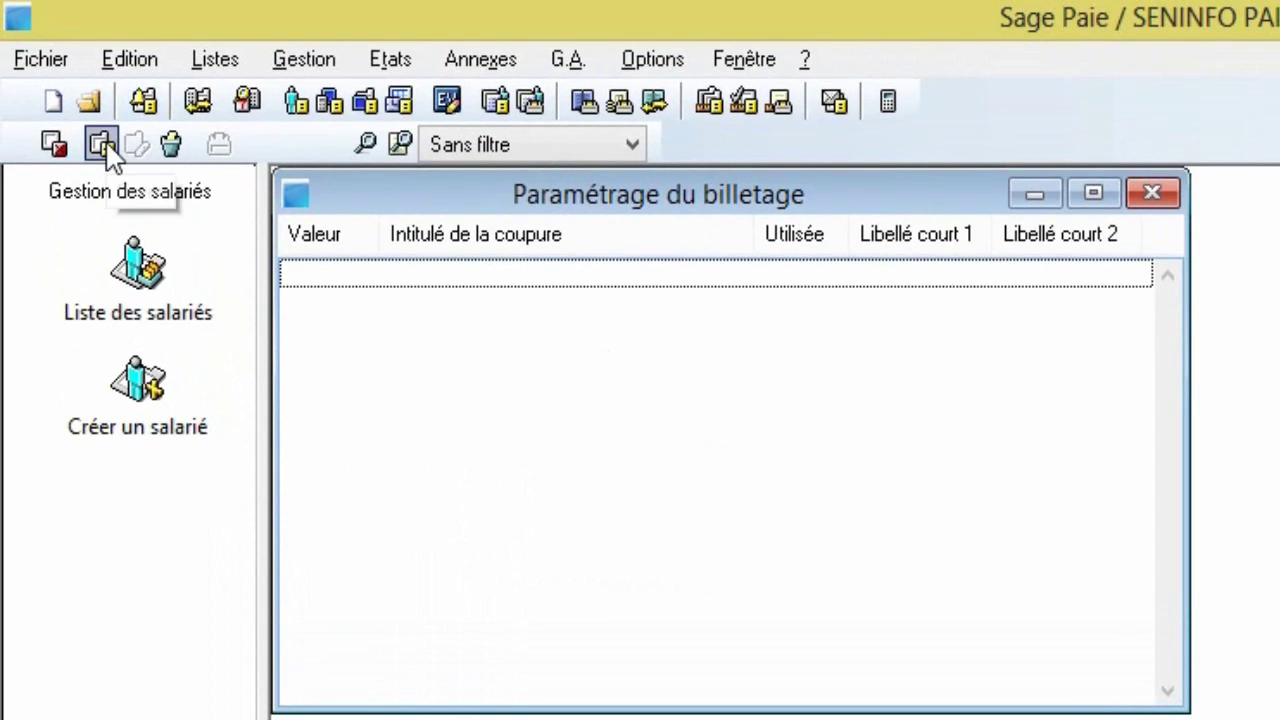
# Create a denomination with value 10000, title "Dix mille Francs" and short title 1 "10000", and save it.
pyautogui.click(101, 145)
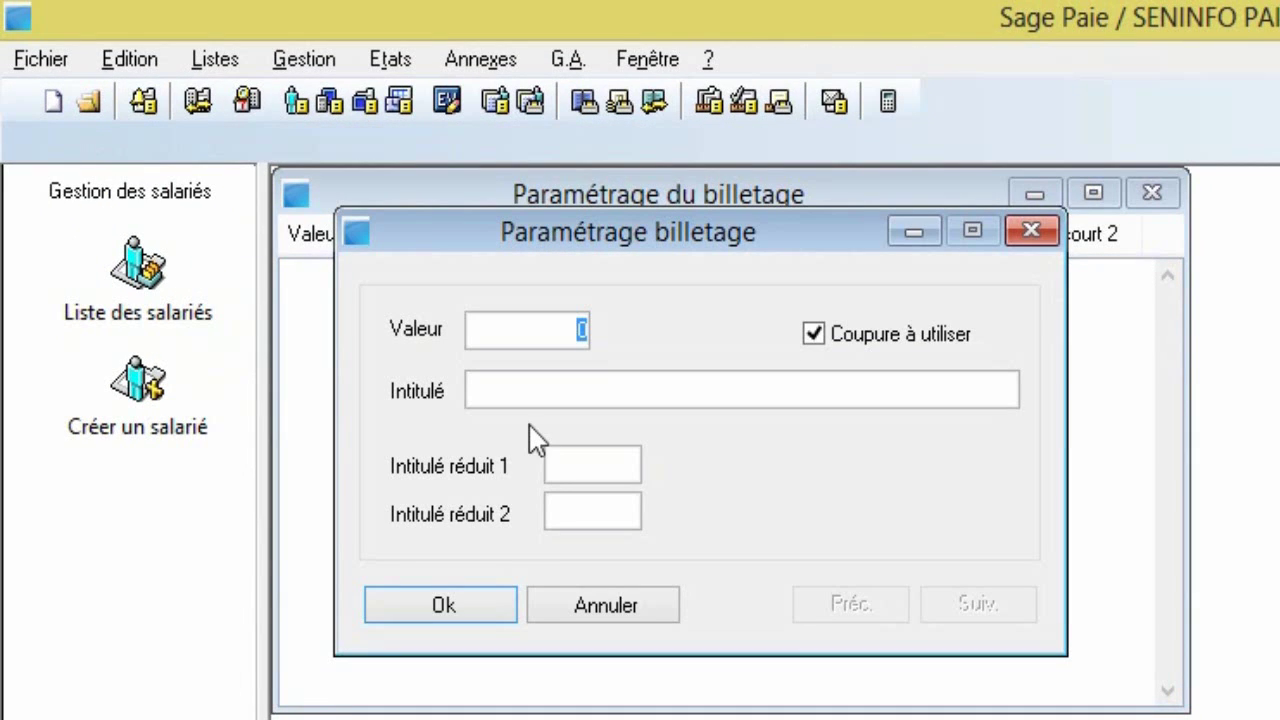
pyautogui.write('10000')
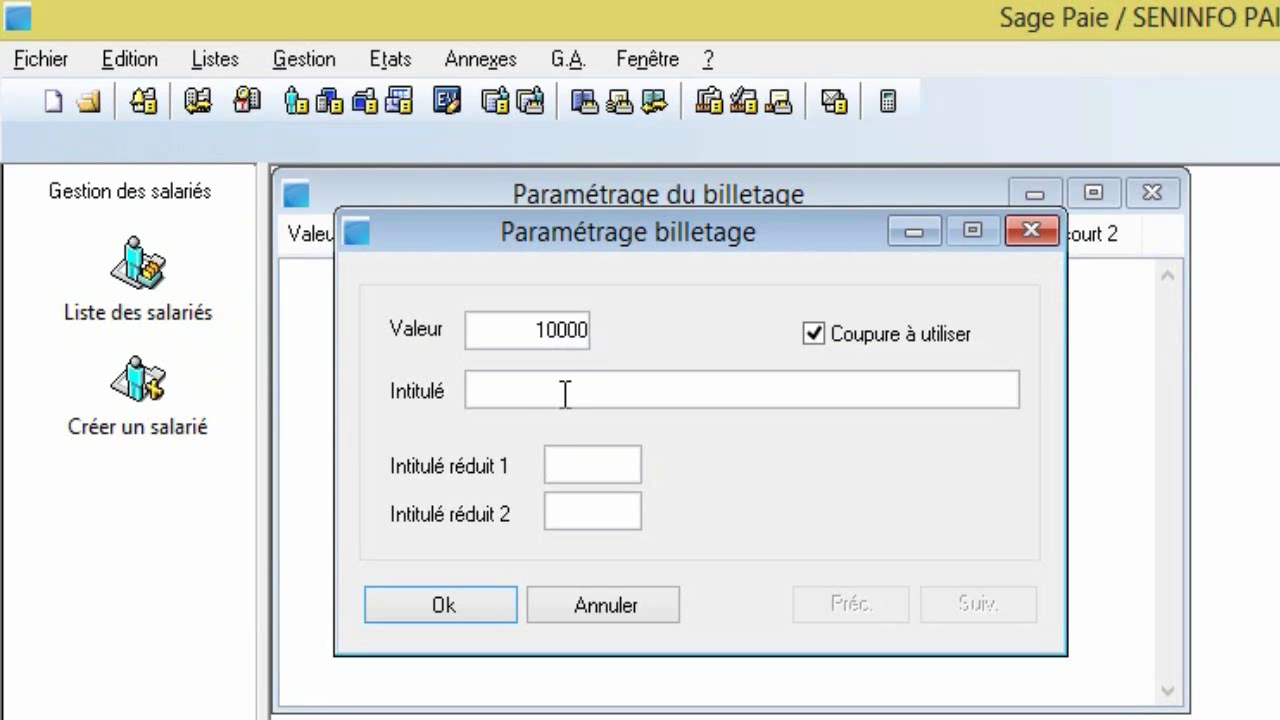
pyautogui.click(565, 393)
pyautogui.write('Dix mille F')
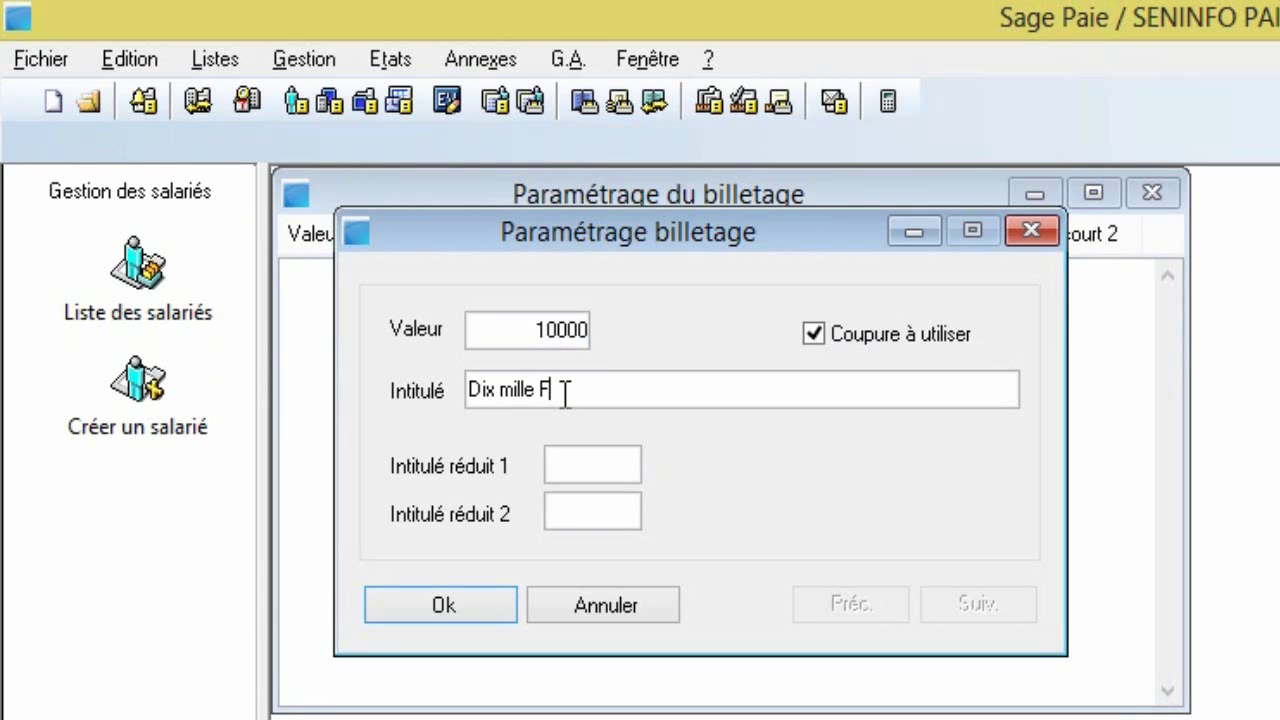
pyautogui.write('rancs')
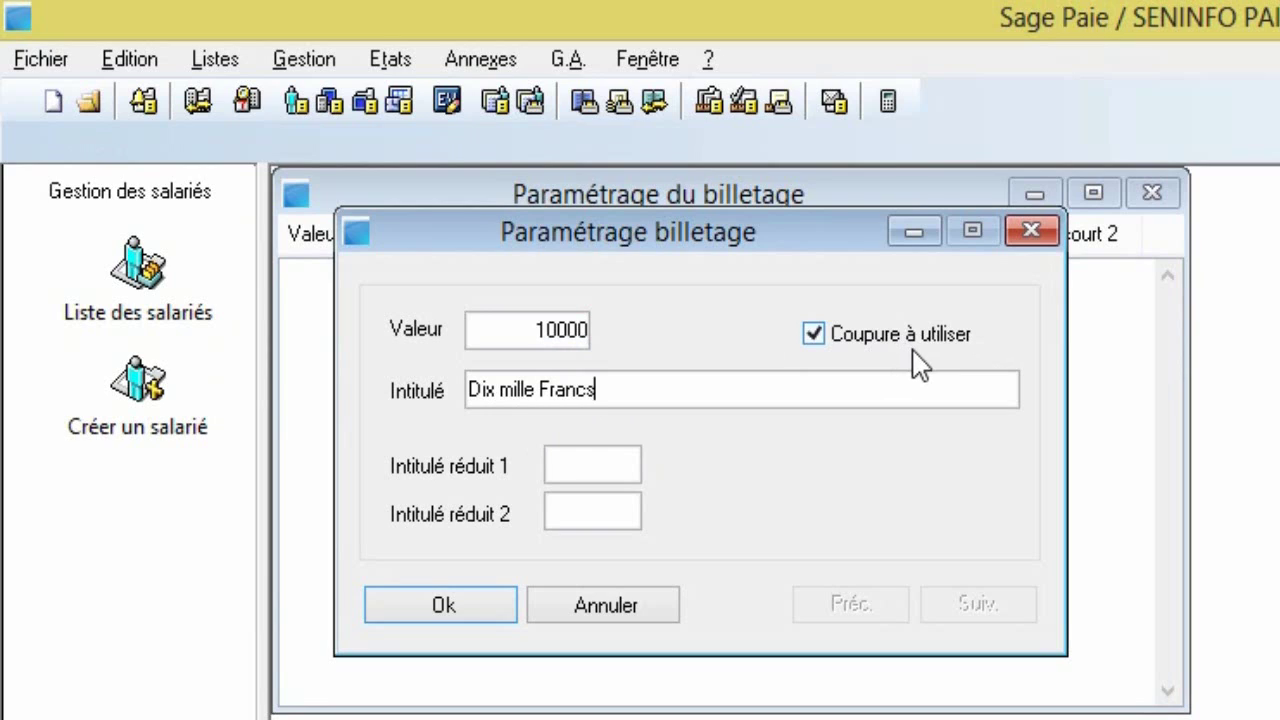
pyautogui.click(615, 466)
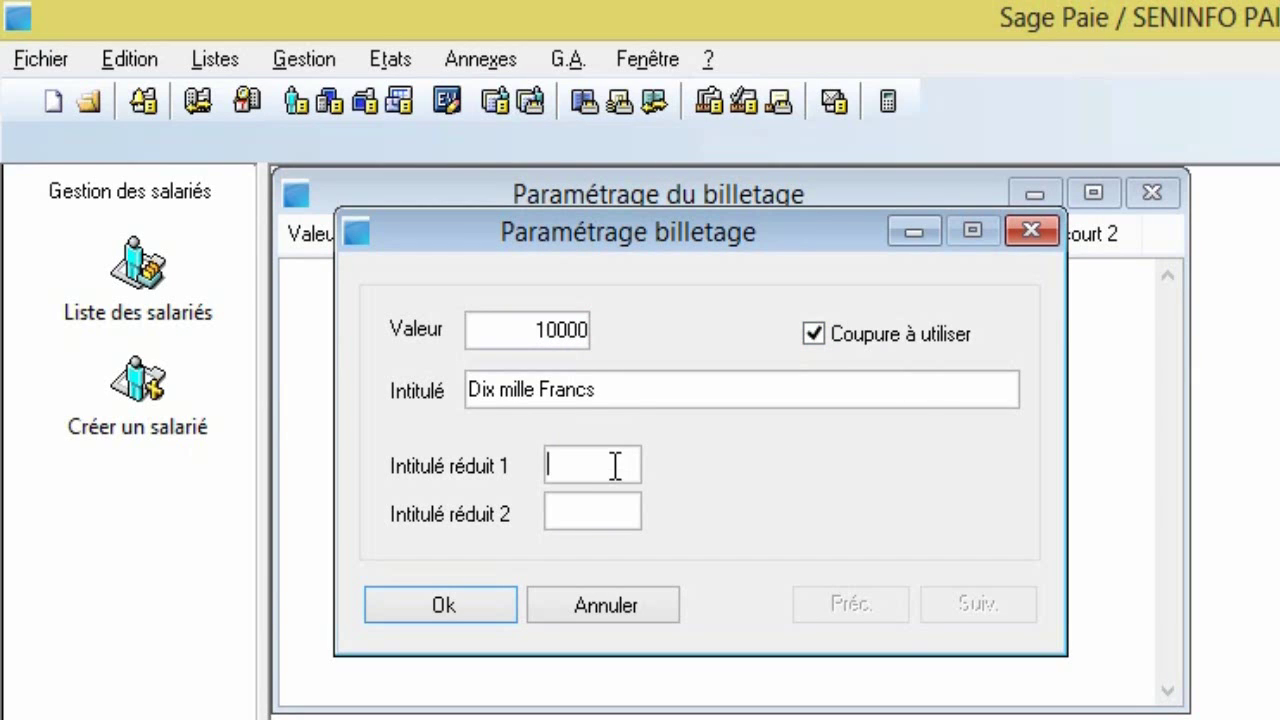
pyautogui.write('10000')
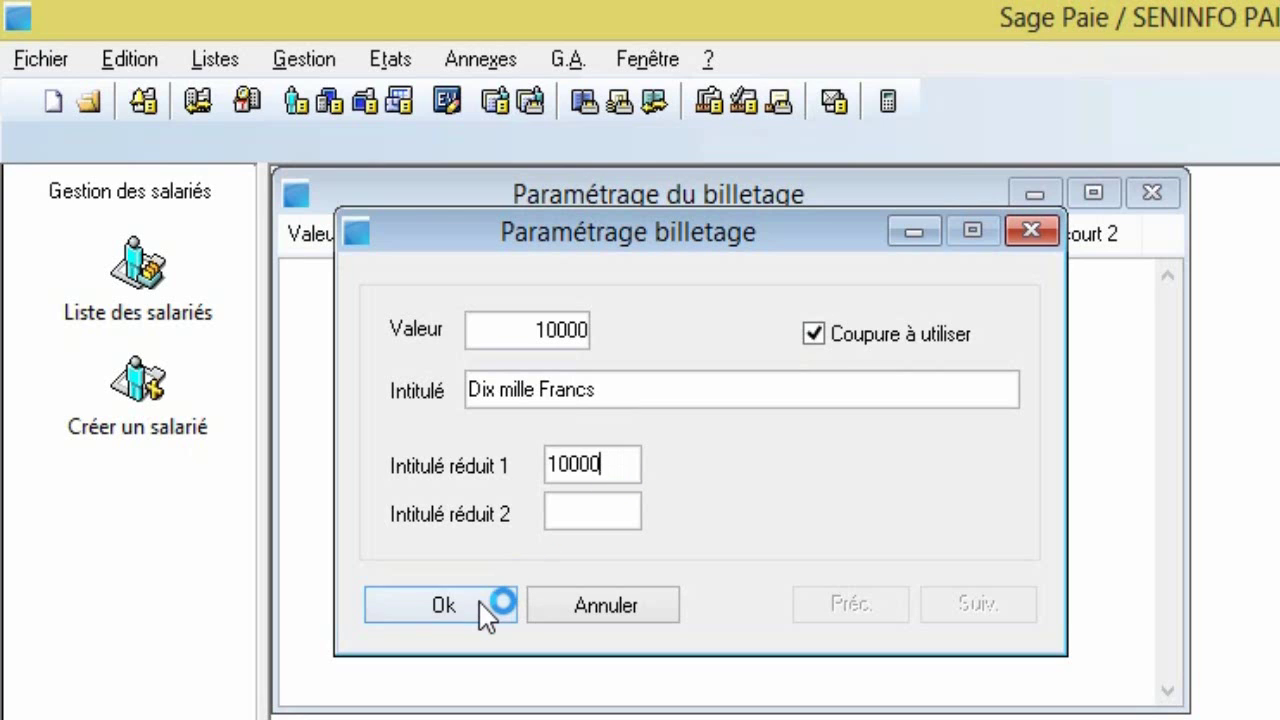
pyautogui.click(443, 608)
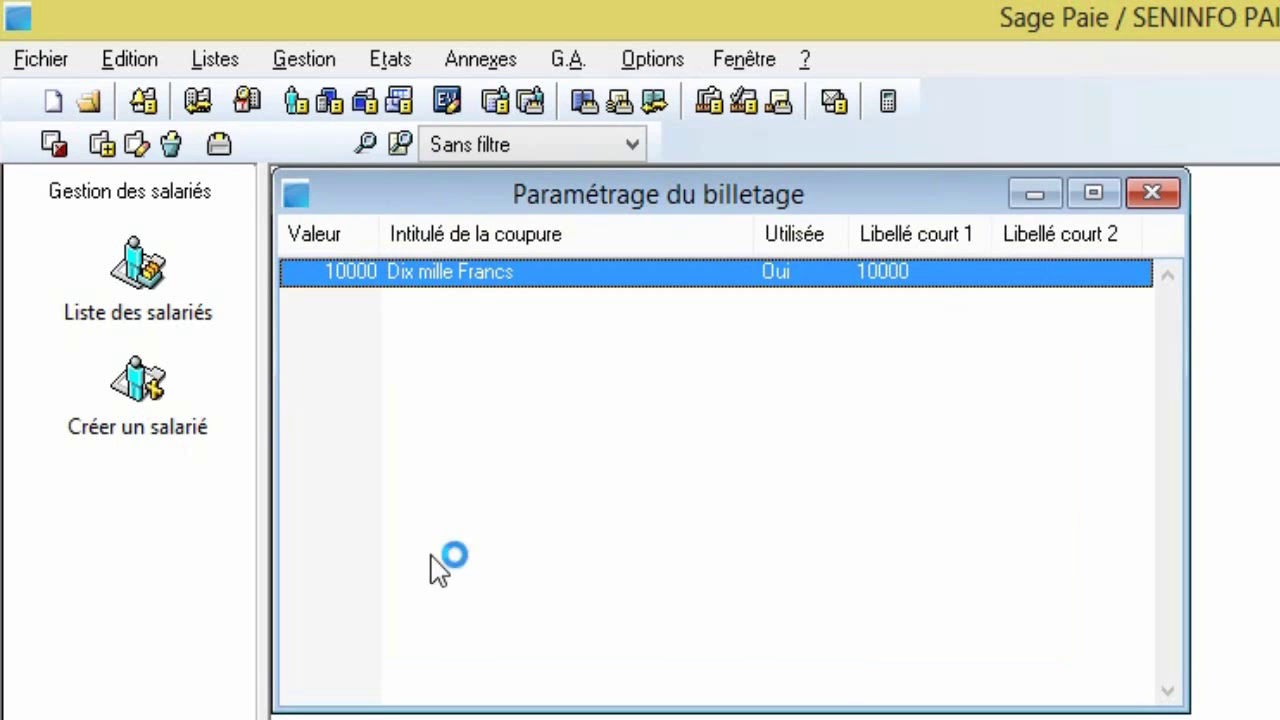
# Create a new denomination with value 5000 and title "Cinq mille Francs".
pyautogui.click(101, 150)
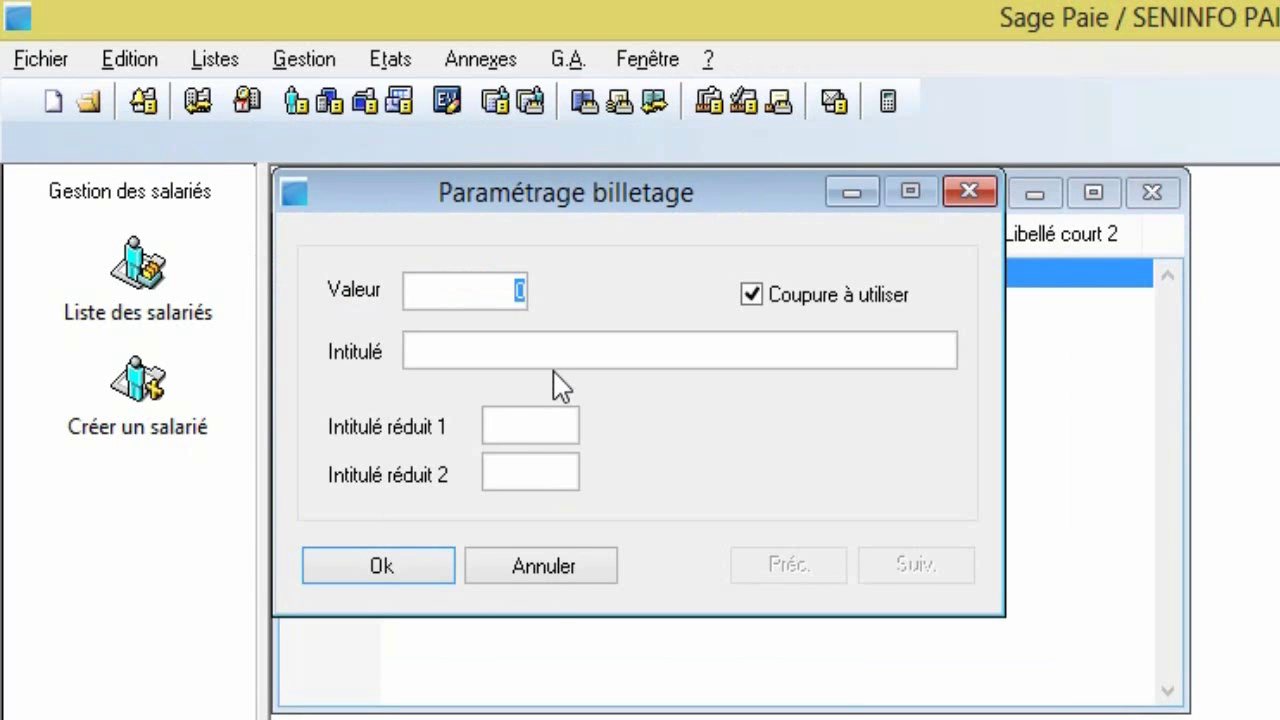
pyautogui.write('5000')
pyautogui.click(540, 350)
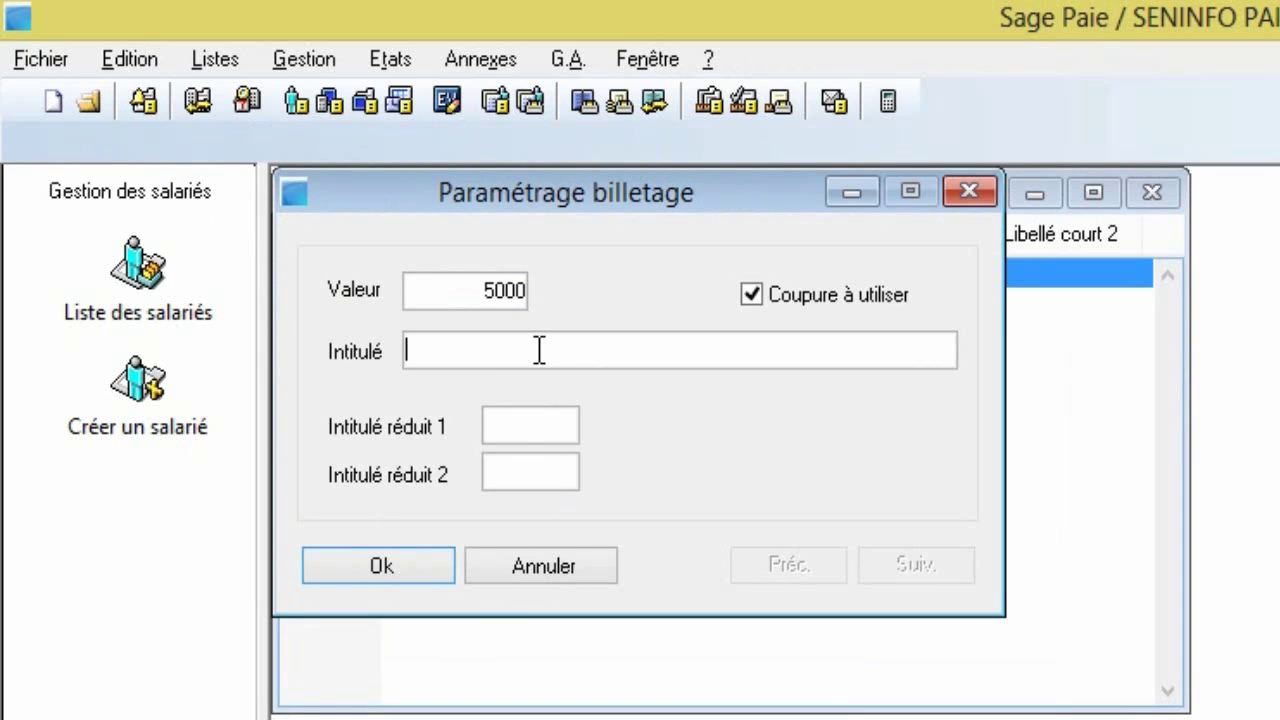
pyautogui.write('Cinq mille f')
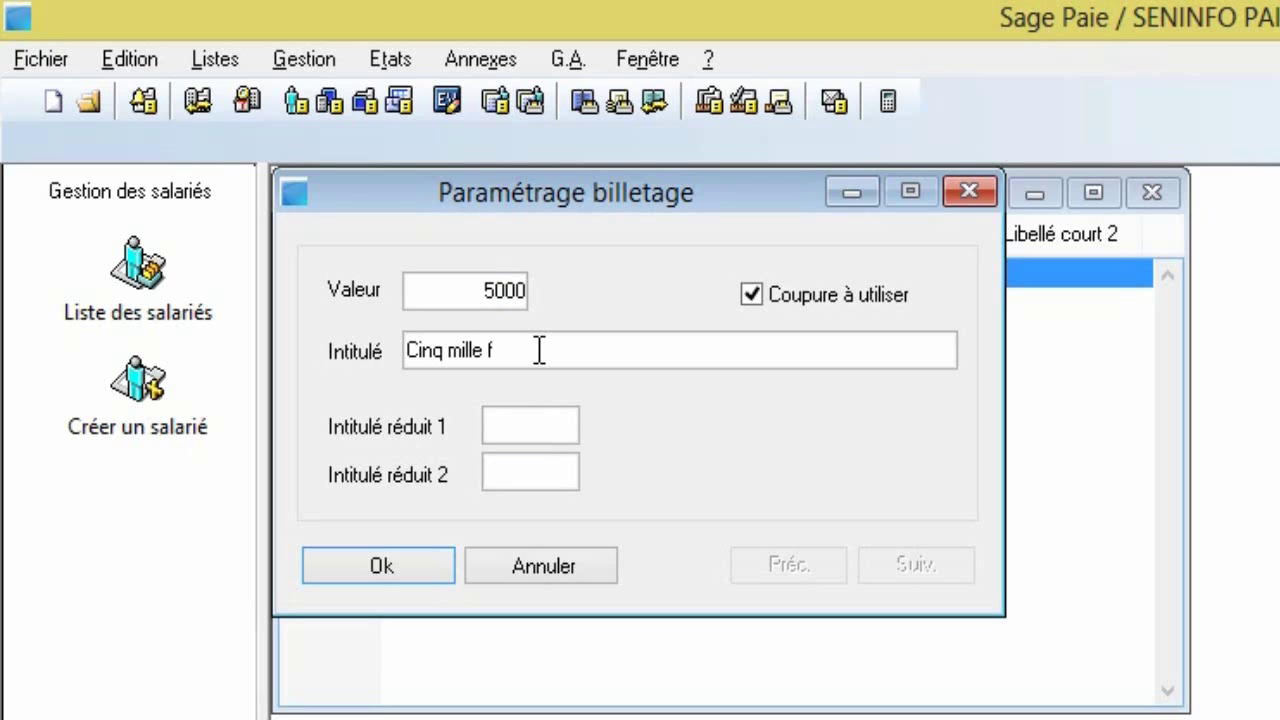
pyautogui.press('BackSpace')
pyautogui.write('Fra')
pyautogui.write('ncs')
# Set short title 1 of the 5000 denomination to "5000" and save the record.
pyautogui.click(537, 412)
pyautogui.write('1000')
pyautogui.press('BackSpace')
pyautogui.press('BackSpace')
pyautogui.press('BackSpace')
pyautogui.press('BackSpace')
pyautogui.write('5000')
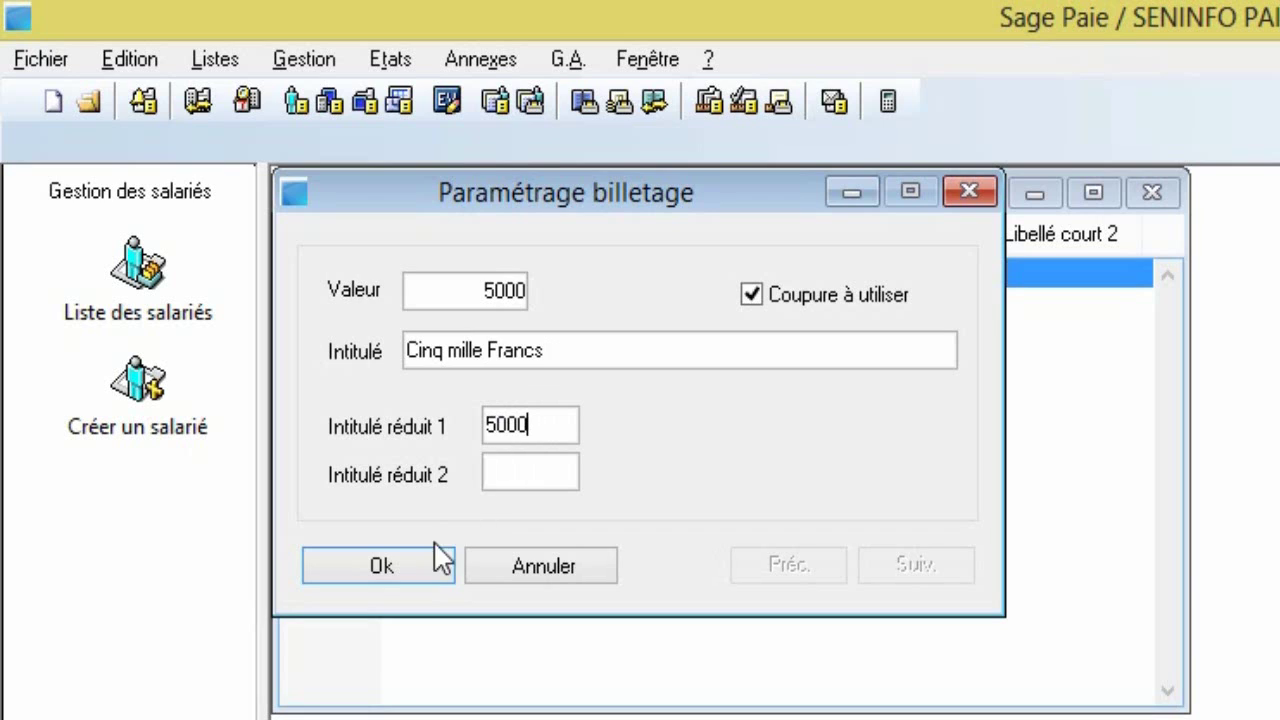
pyautogui.click(430, 573)
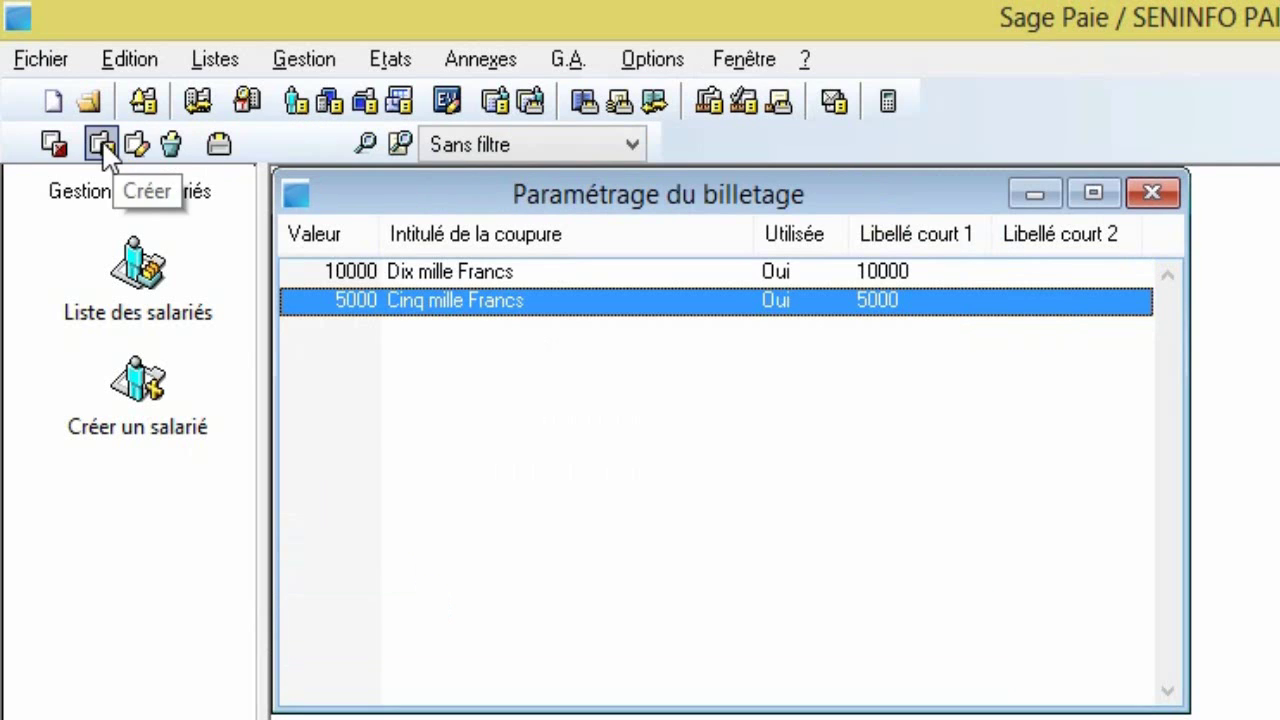
# Add a denomination with value 2000, title "Deux mille Francs" and short title 1 "2000", and save it.
pyautogui.click(101, 142)
pyautogui.write('2000')
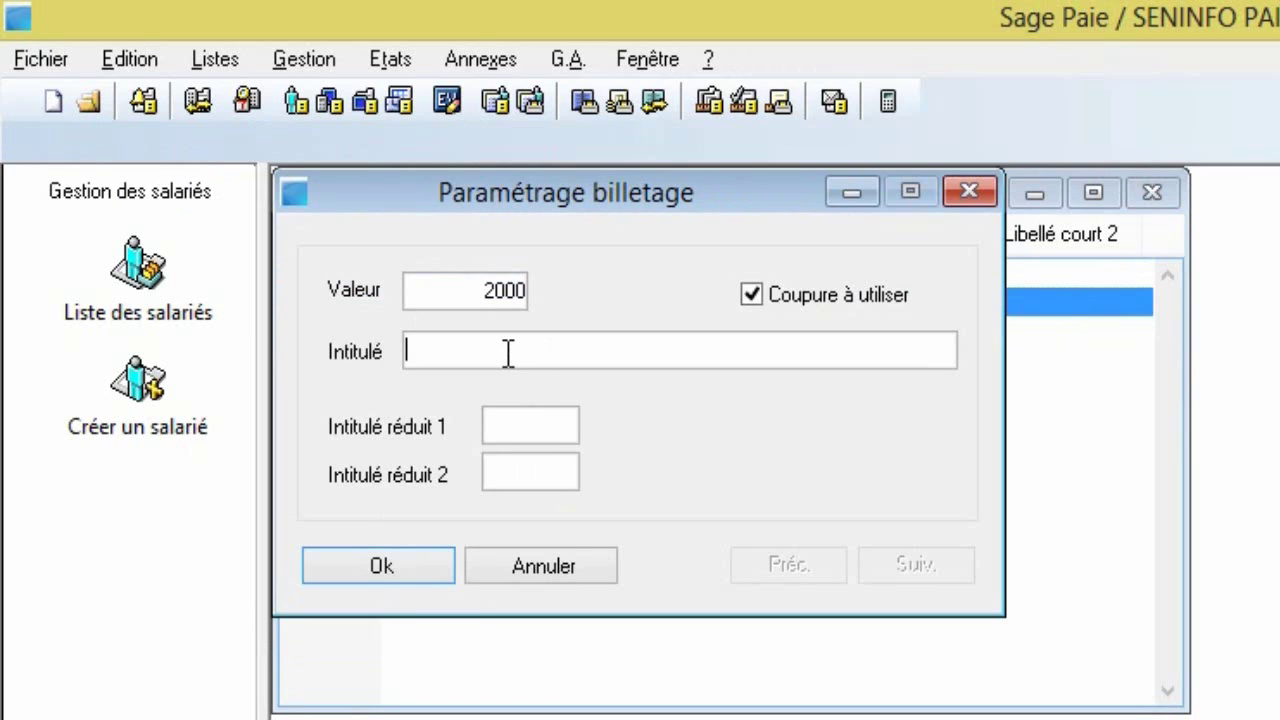
pyautogui.click(508, 353)
pyautogui.write('Deux mille F')
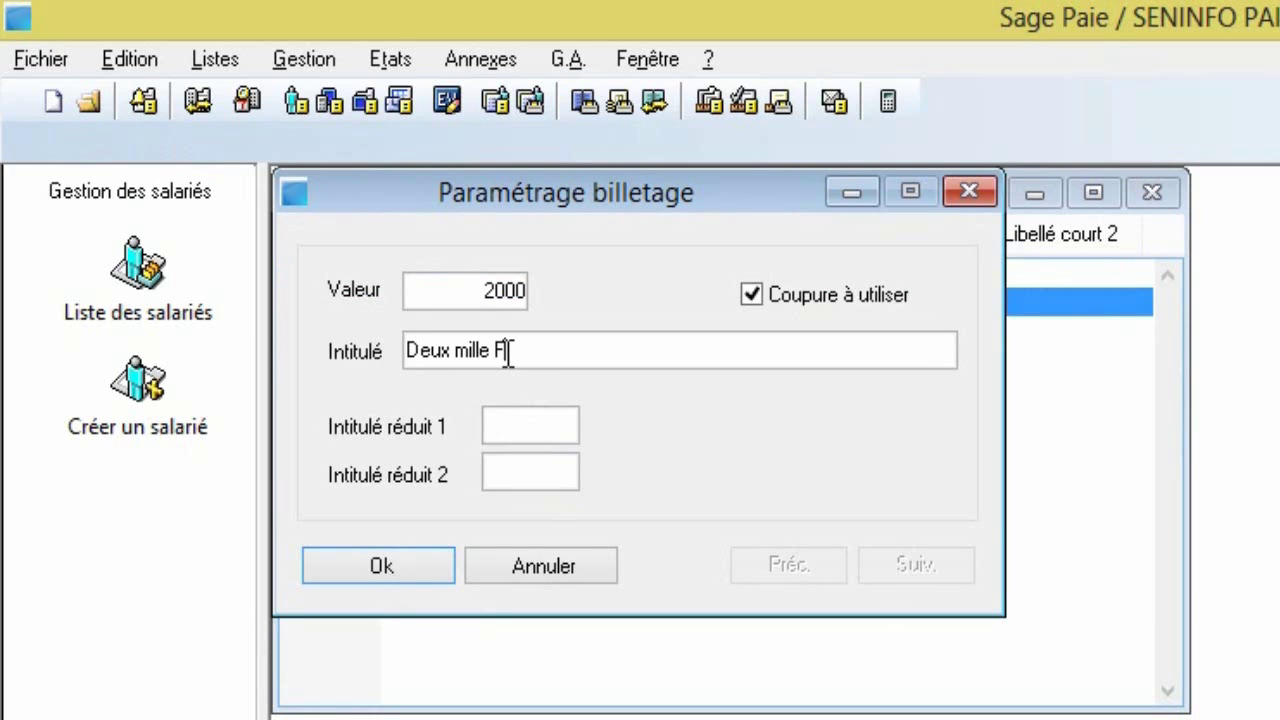
pyautogui.write('rancs')
pyautogui.click(527, 430)
pyautogui.write('2000')
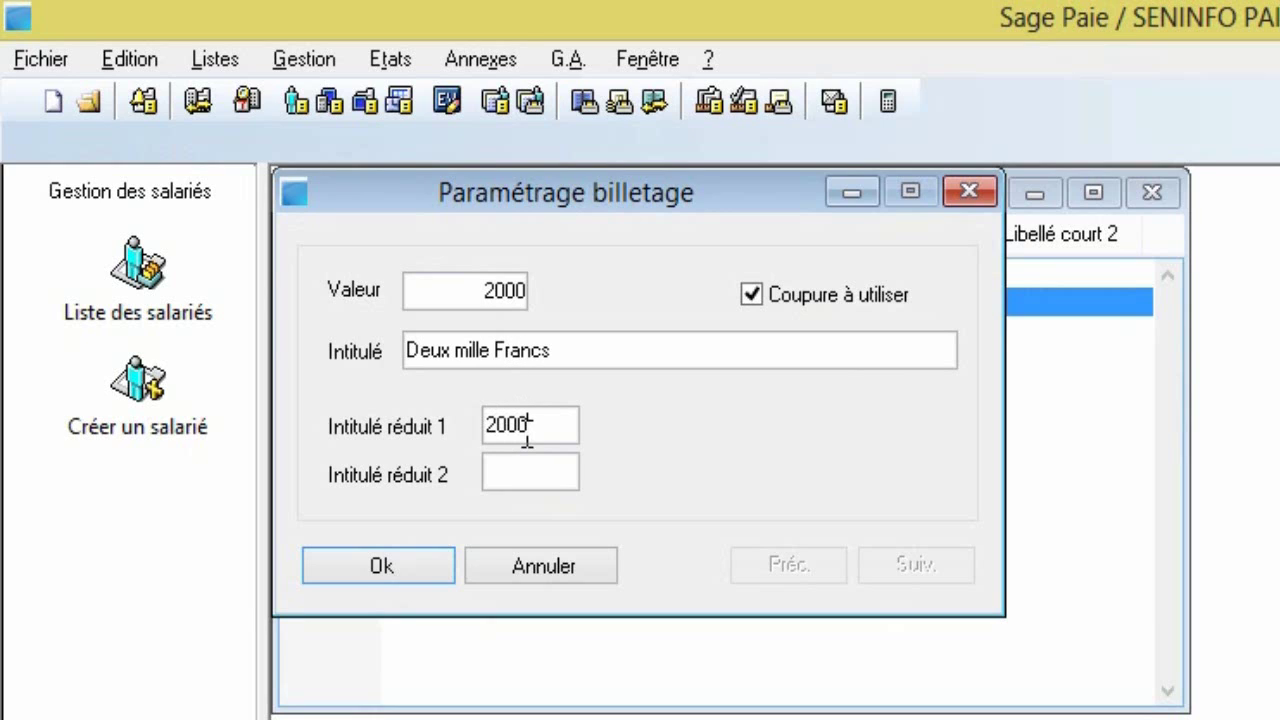
pyautogui.click(436, 568)
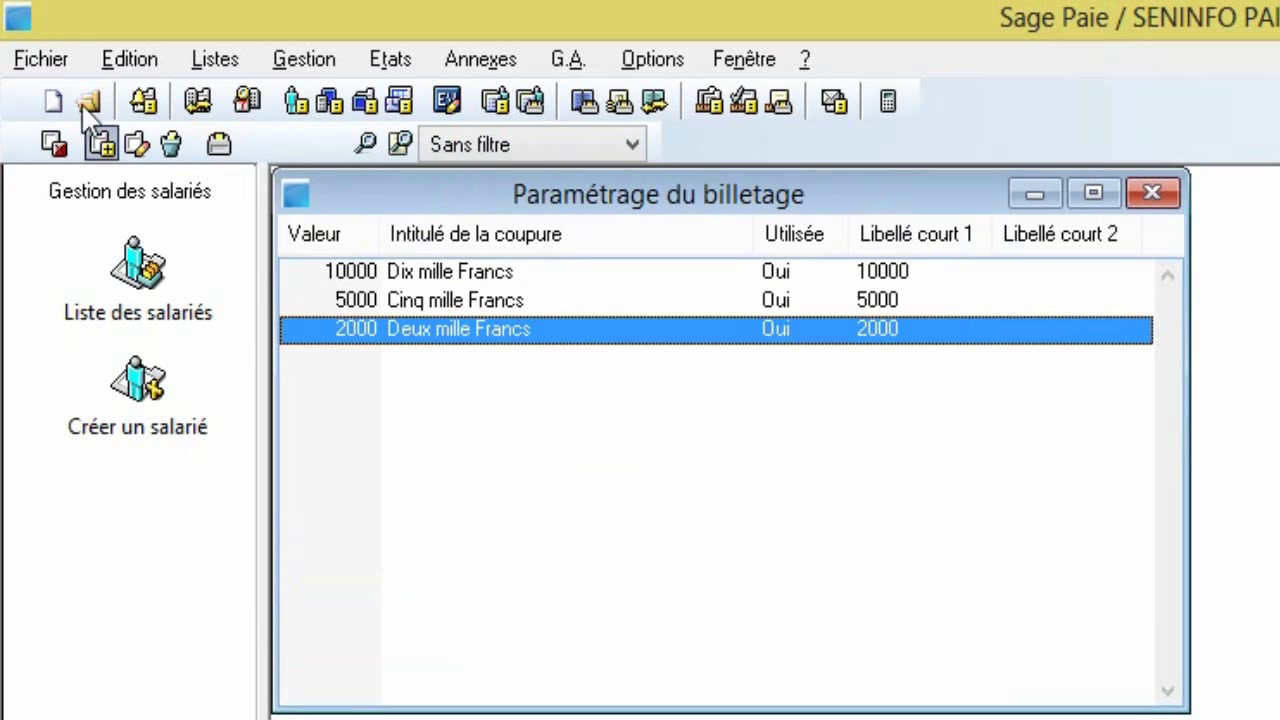
# Add a denomination with value 1000, title "Mille Francs" and short title 1 "1000", and save it.
pyautogui.click(101, 145)
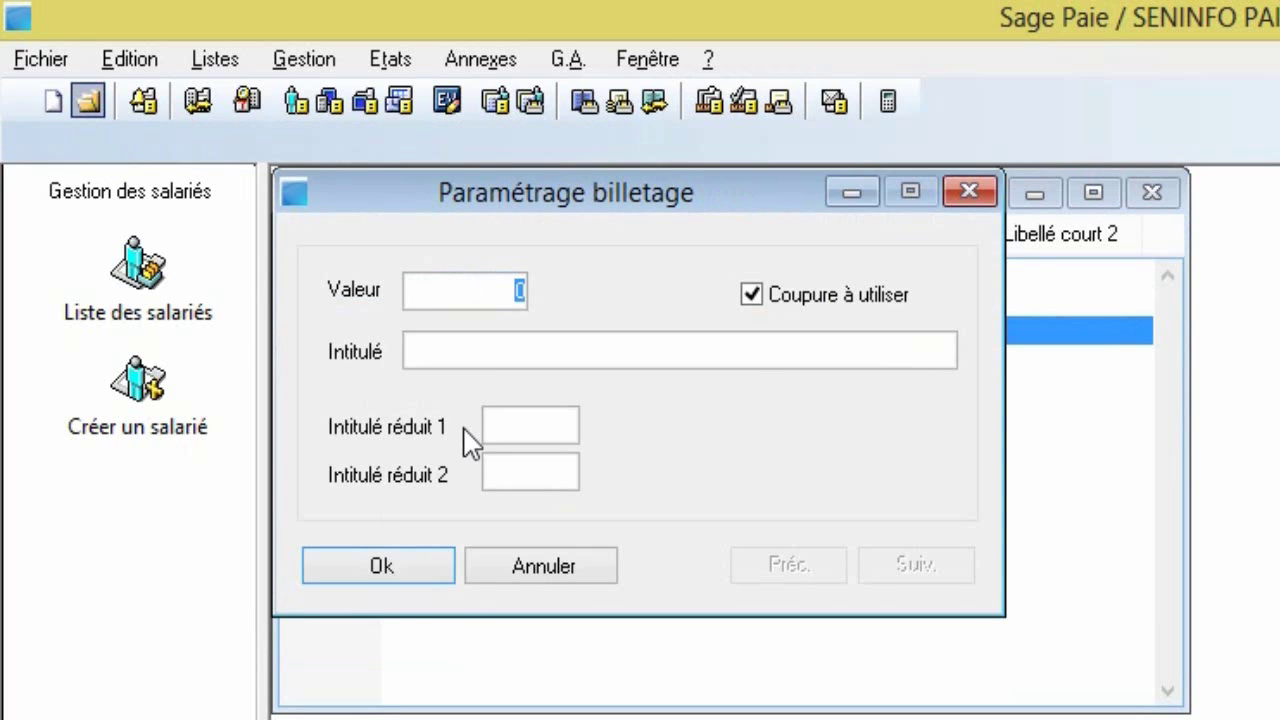
pyautogui.write('1000Mil')
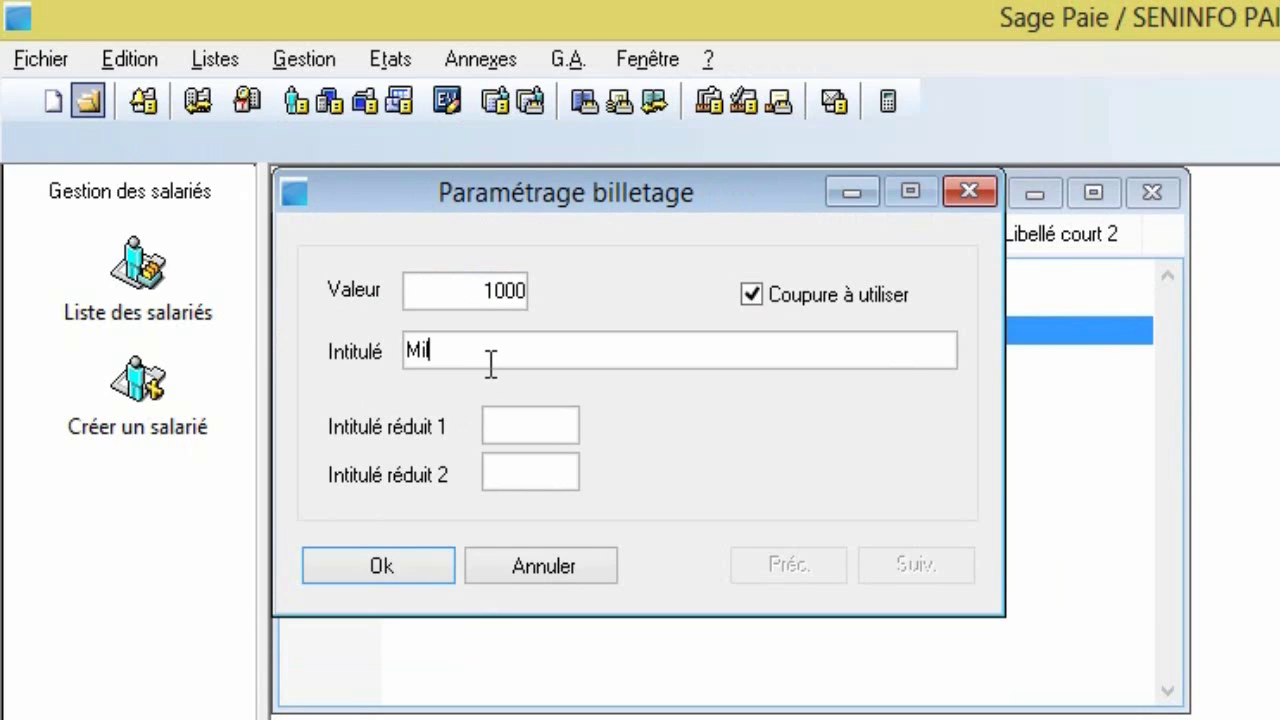
pyautogui.write('le Francs')
pyautogui.press('Tab')
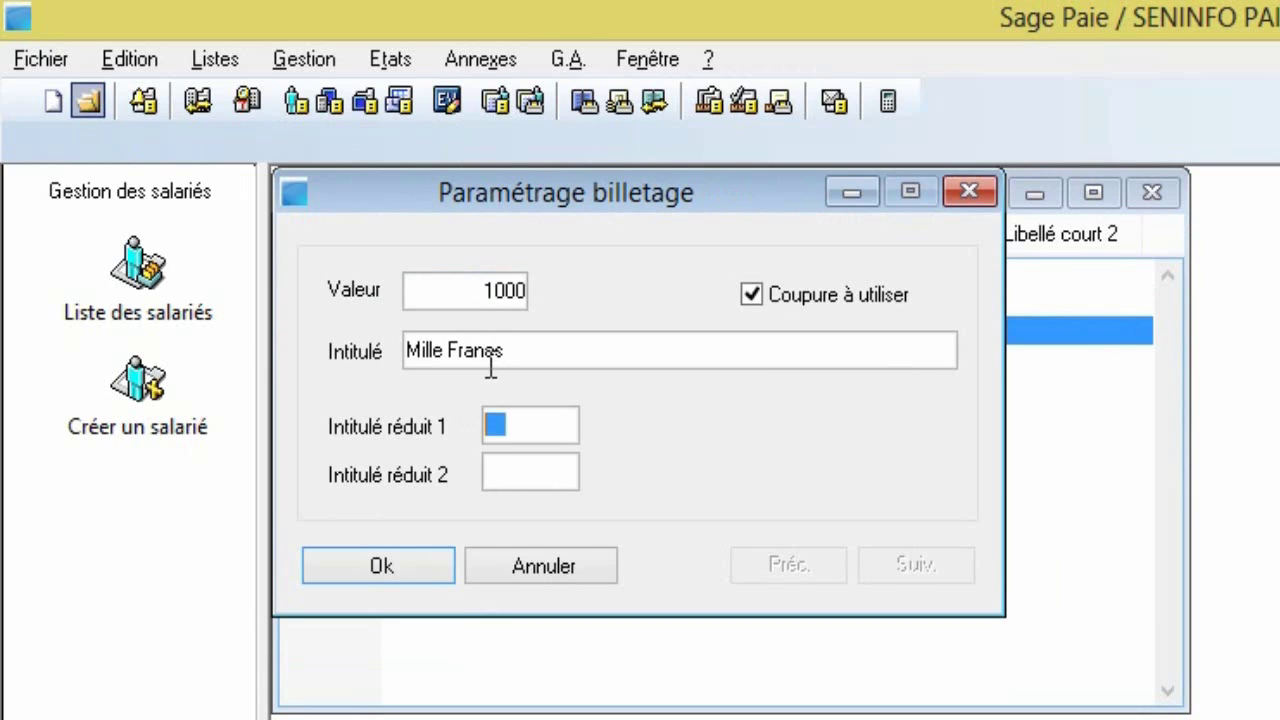
pyautogui.write('1000')
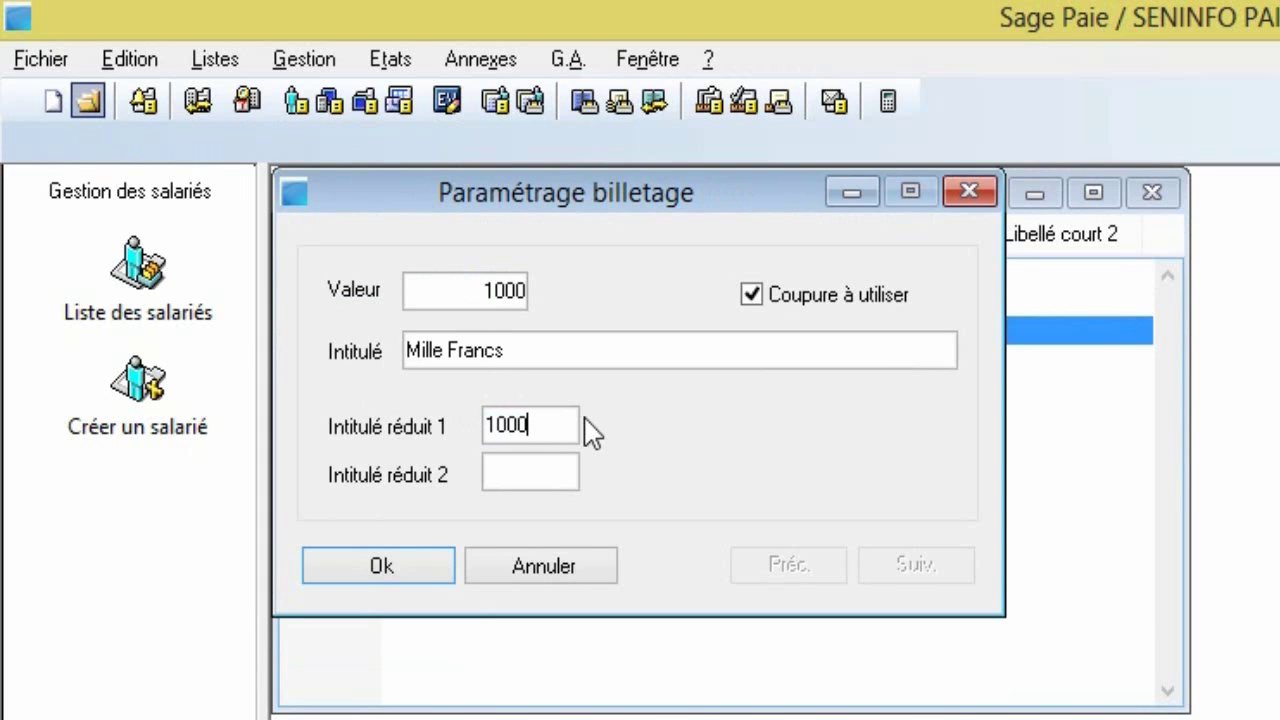
pyautogui.click(380, 566)
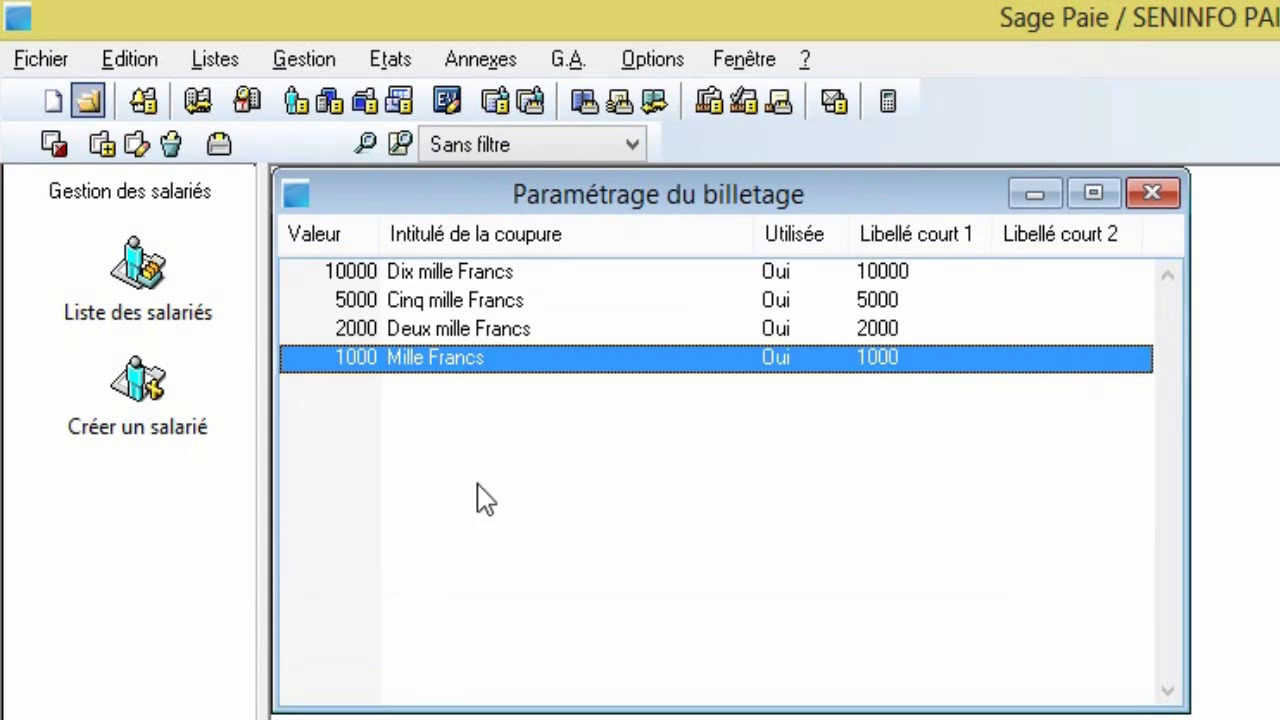
# Add a denomination with value 500, title "Cinq cents Francs" and short title 1 "500", and save it.
pyautogui.click(101, 145)
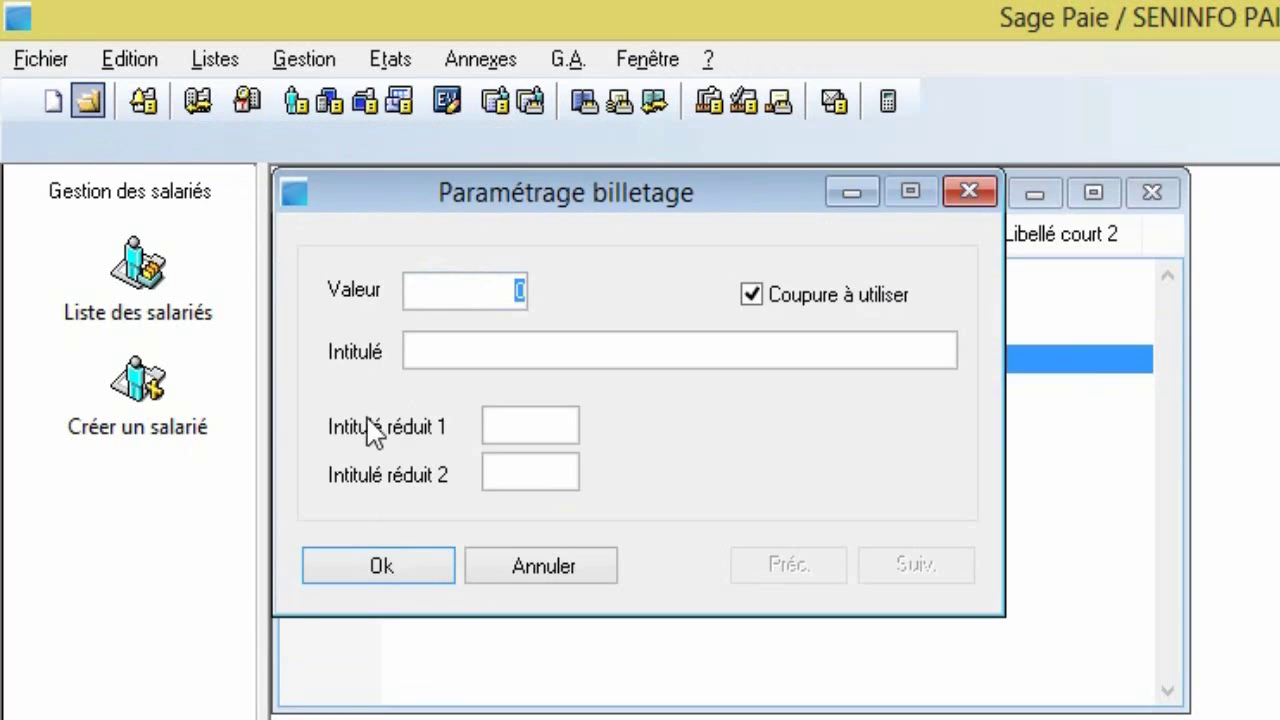
pyautogui.write('500')
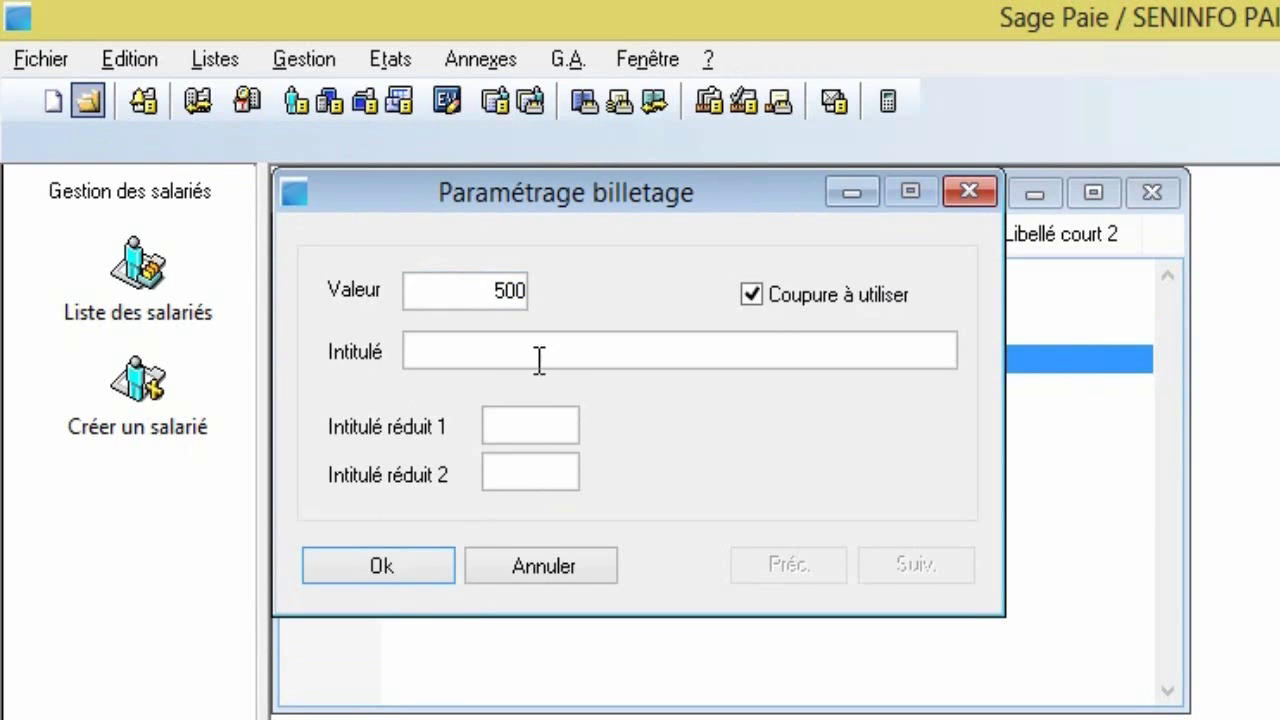
pyautogui.write('Cinb')
pyautogui.press('BackSpace')
pyautogui.write('q cents')
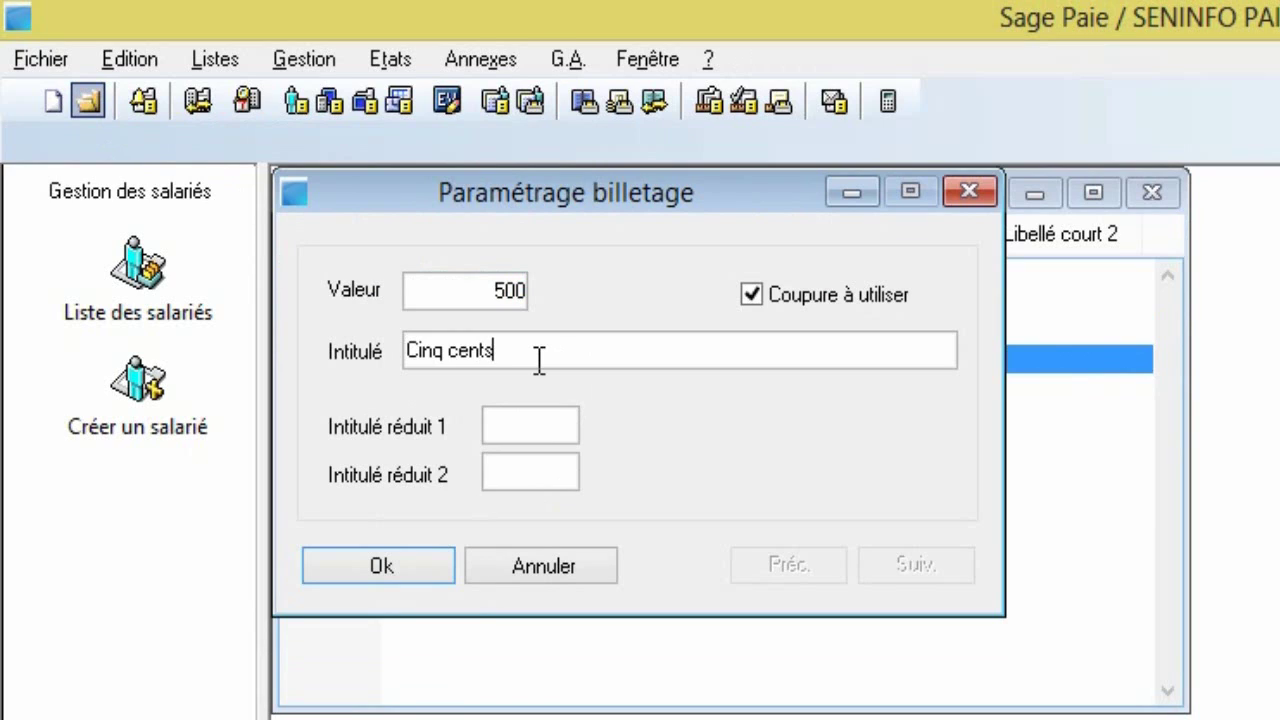
pyautogui.write(' Francs')
pyautogui.click(532, 430)
pyautogui.write('500')
pyautogui.click(440, 566)
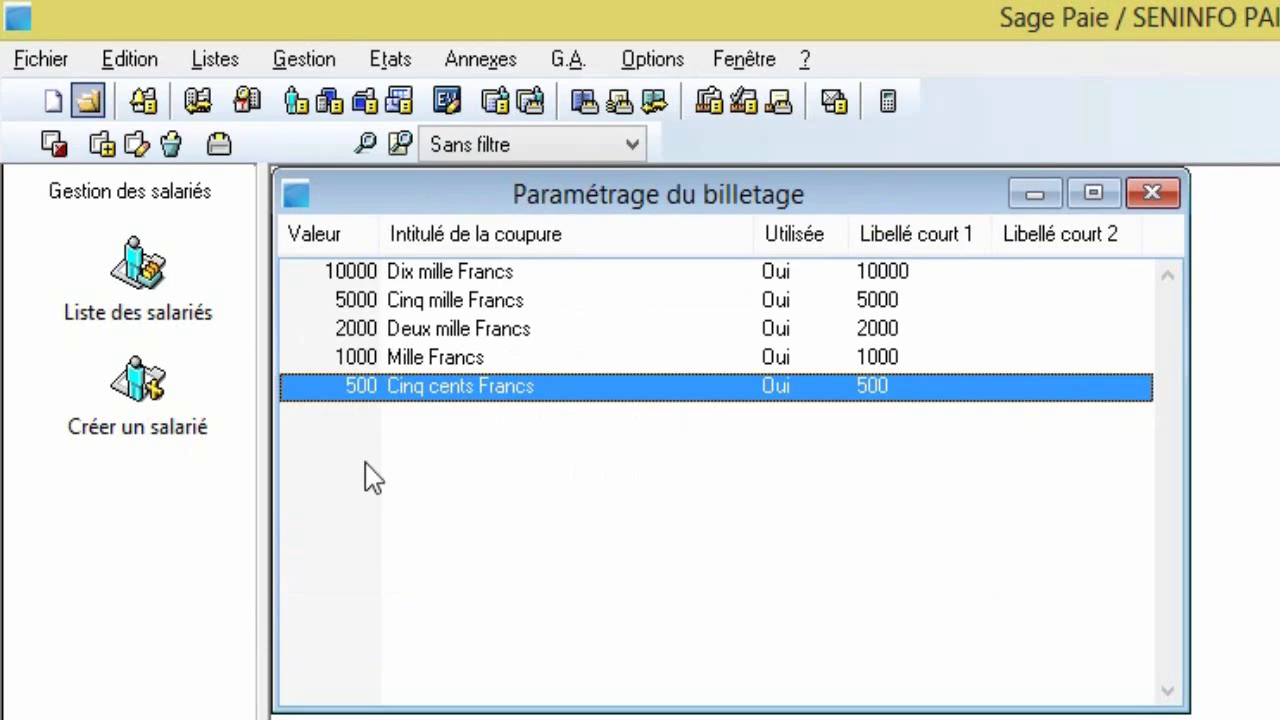
# Add a denomination with value 100, title "Cent Francs" and short title 1 "100", and save it.
pyautogui.click(103, 147)
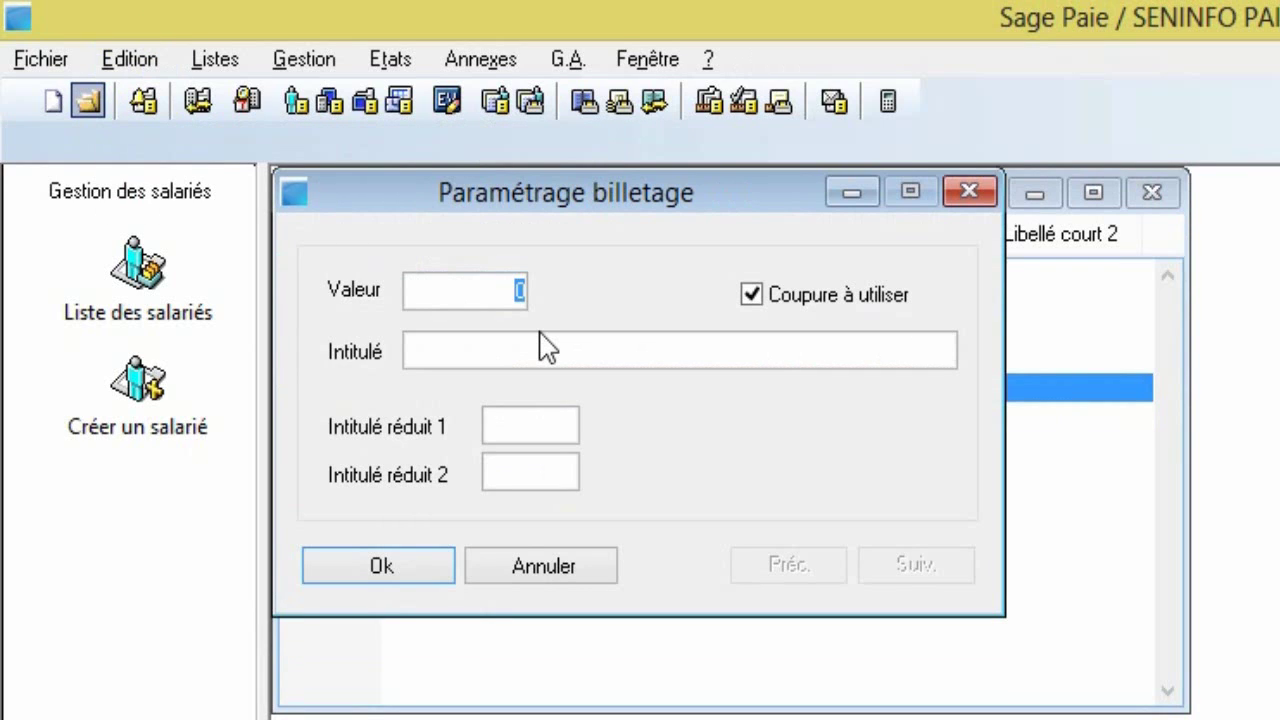
pyautogui.write('100')
pyautogui.write('Cent')
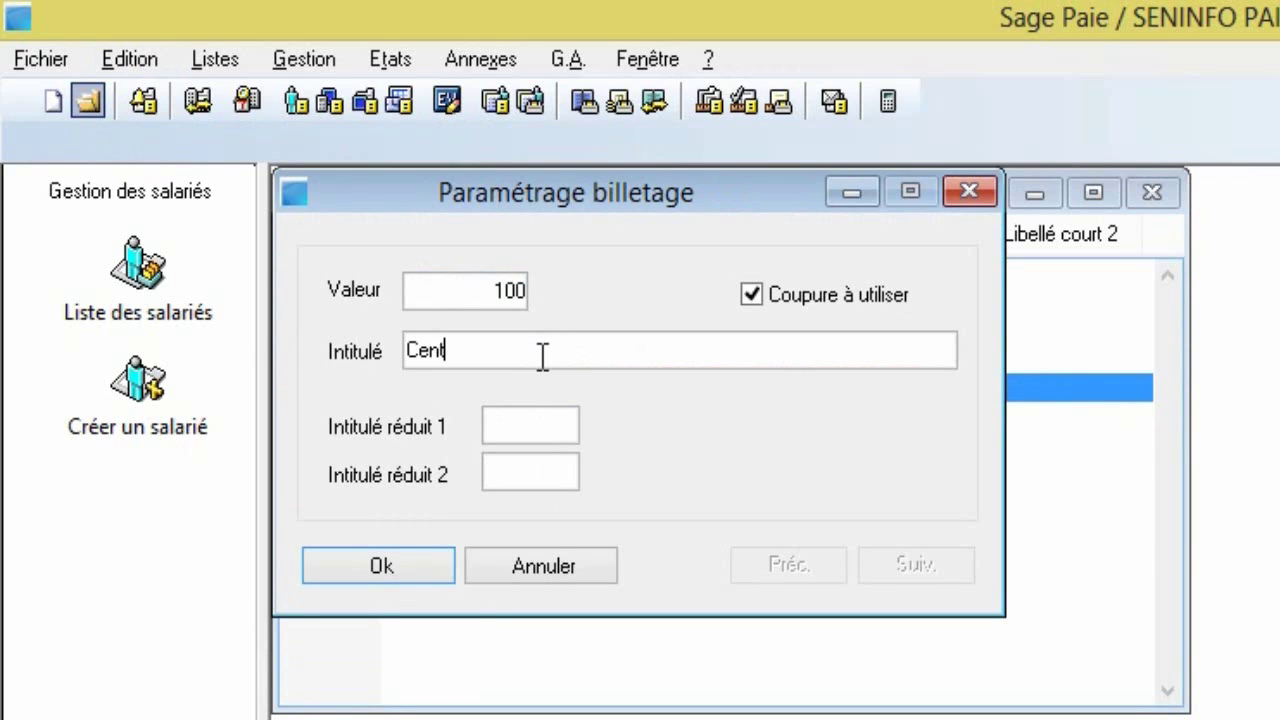
pyautogui.write(' Francs')
pyautogui.click(535, 424)
pyautogui.write('100')
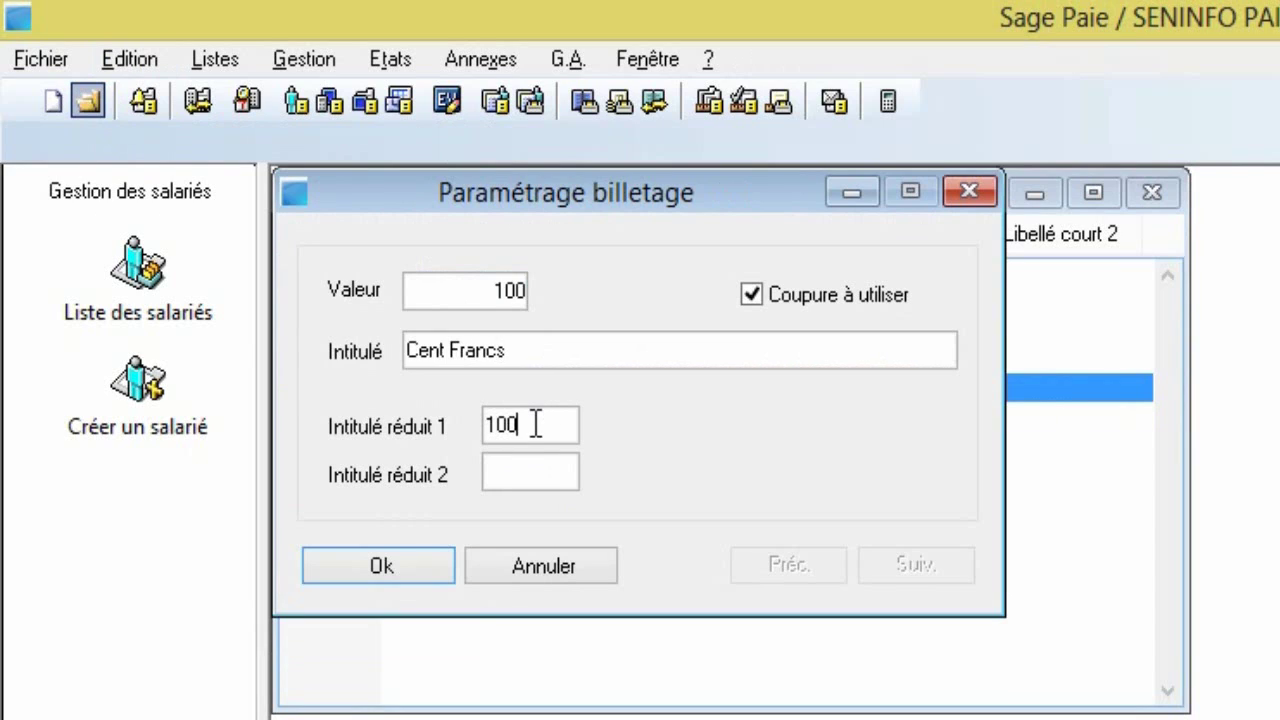
pyautogui.click(399, 570)
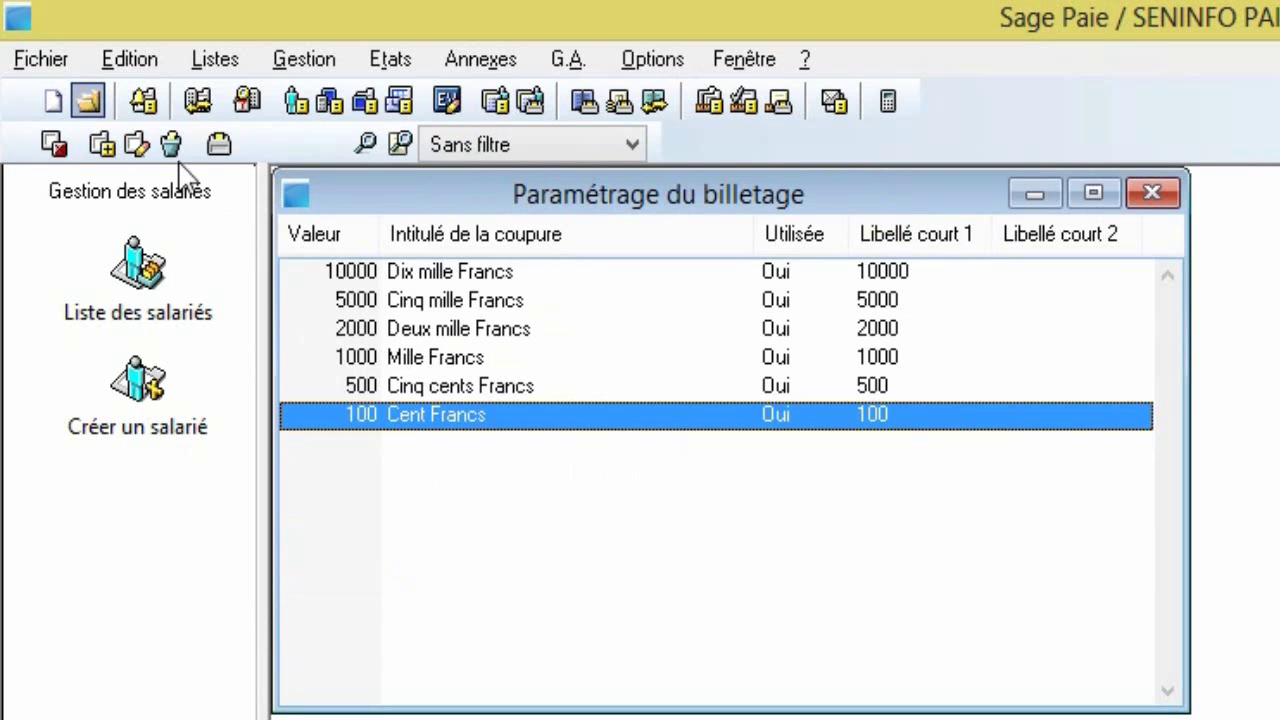
# Add a denomination with value 50, title "Cinquante Francs" and short title 1 "50", and save it.
pyautogui.click(101, 144)
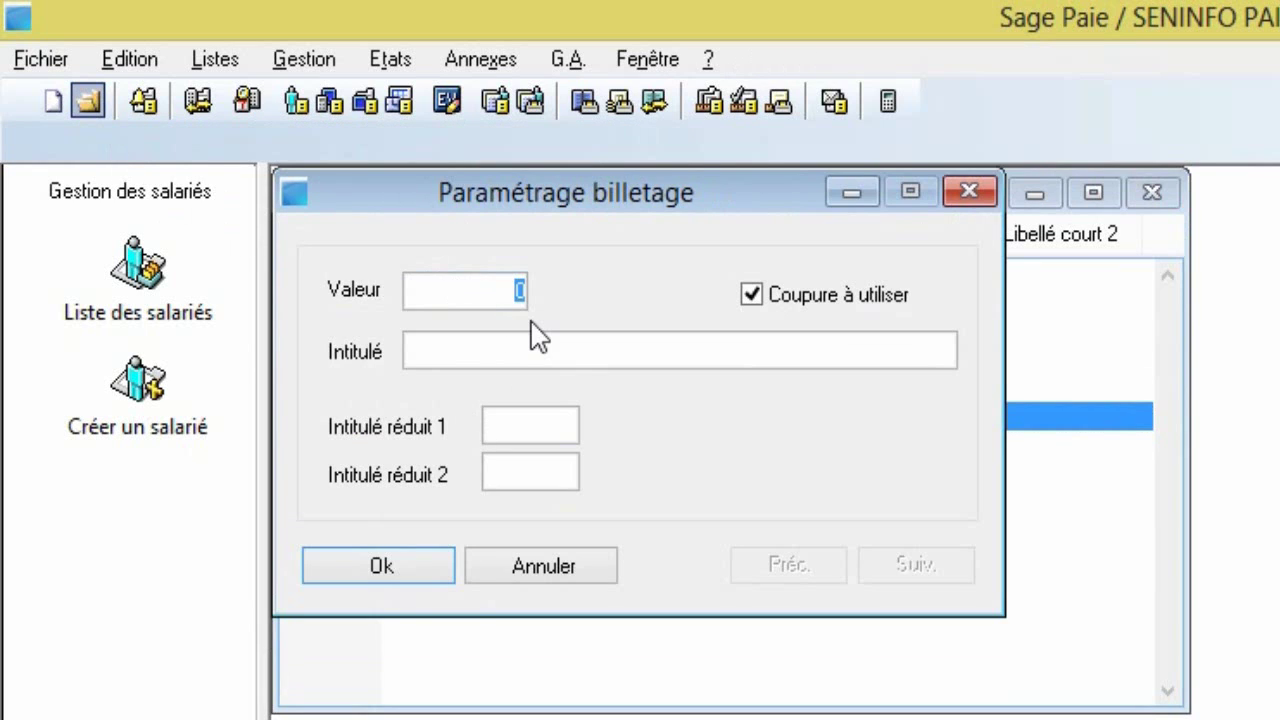
pyautogui.write('50')
pyautogui.write('Cin')
pyautogui.write('quante ')
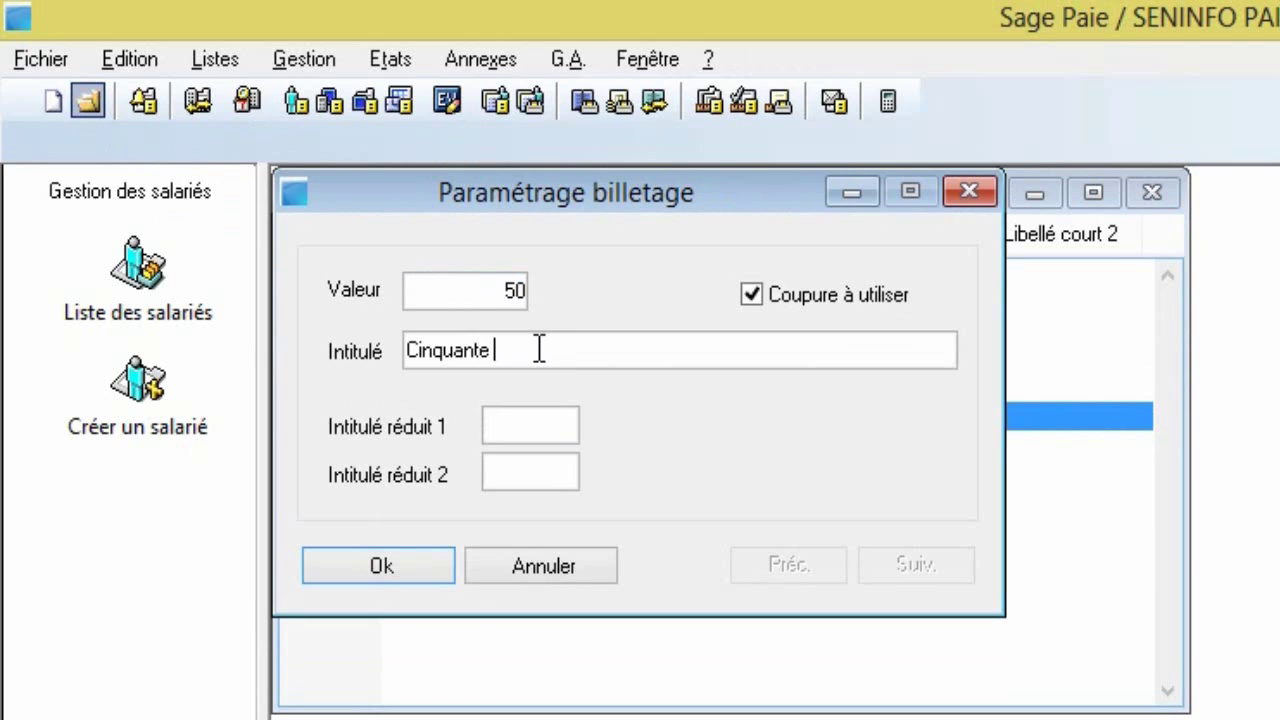
pyautogui.write('Francs')
pyautogui.click(557, 423)
pyautogui.write('50')
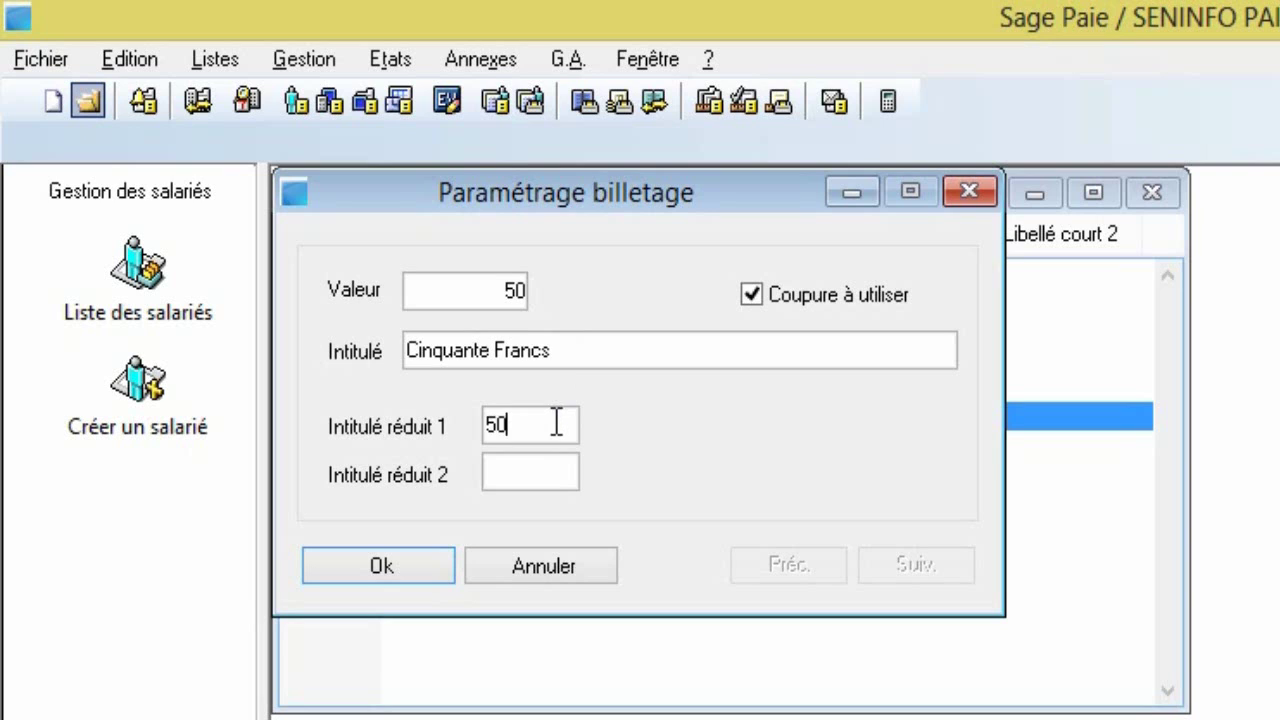
pyautogui.click(393, 579)
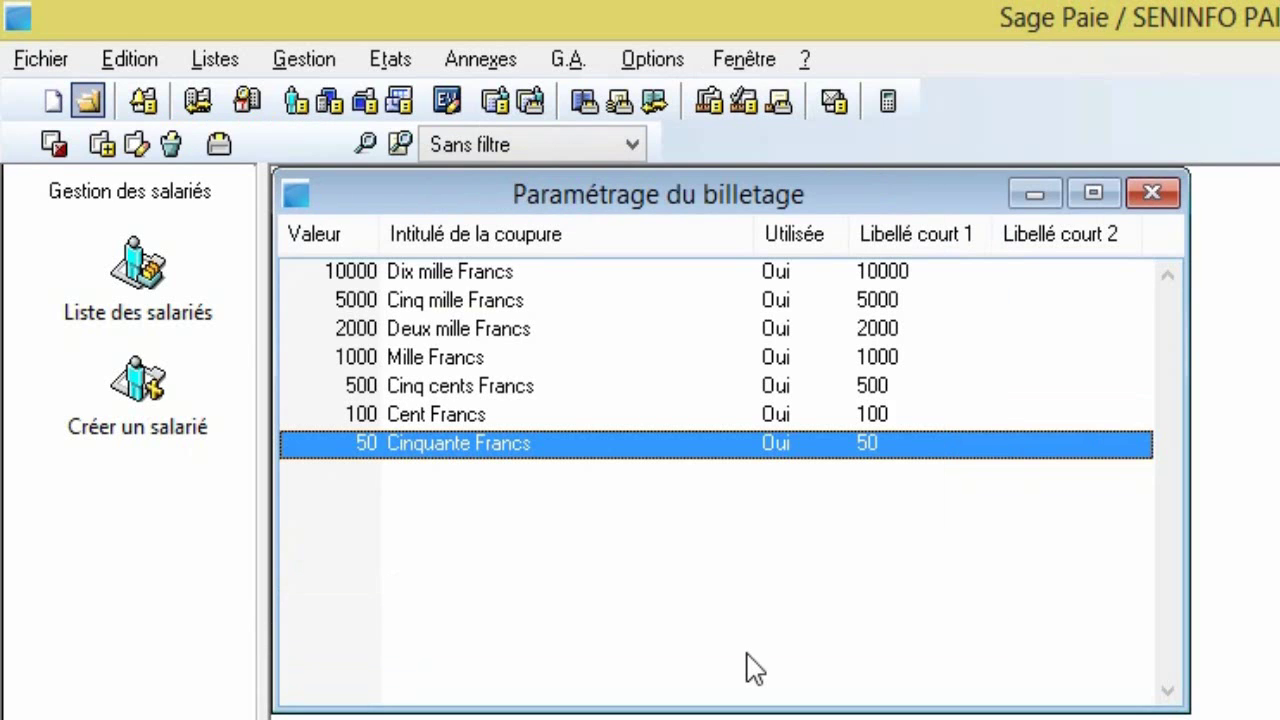
# Review the "Coupure à utiliser" setting of the 10000 francs denomination and close the billetage settings.
pyautogui.doubleClick(652, 280)
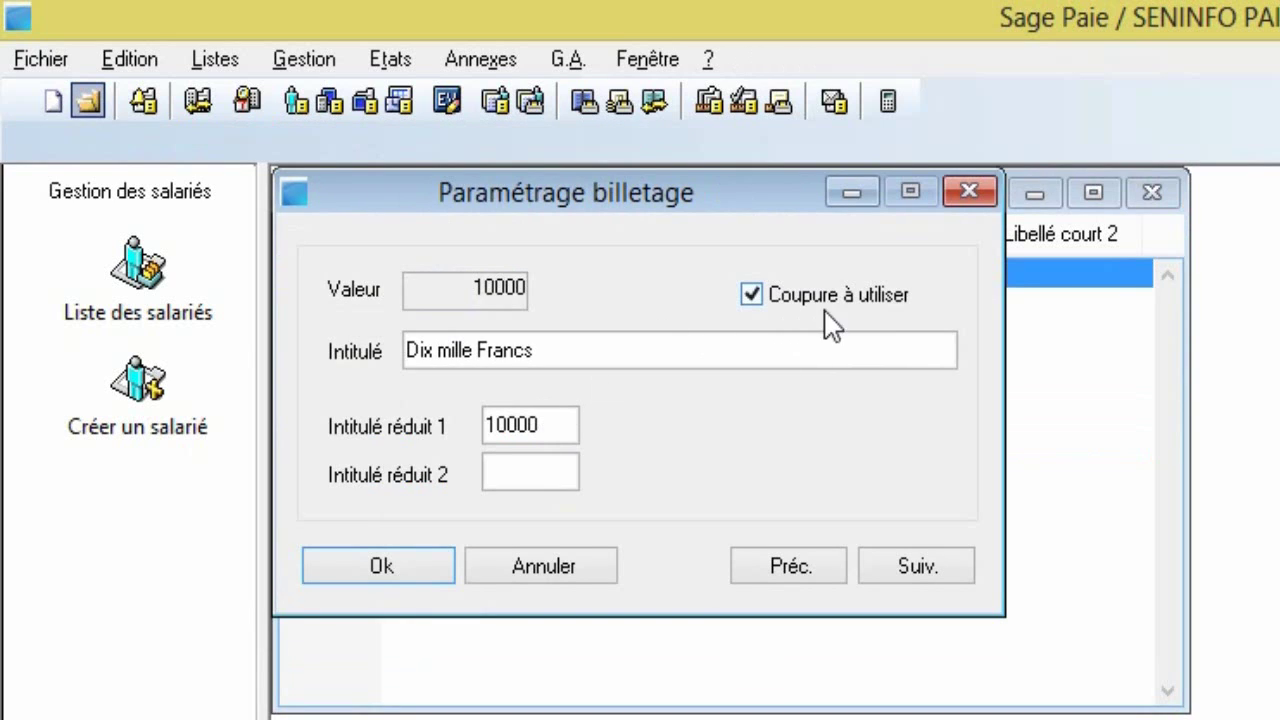
pyautogui.click(970, 193)
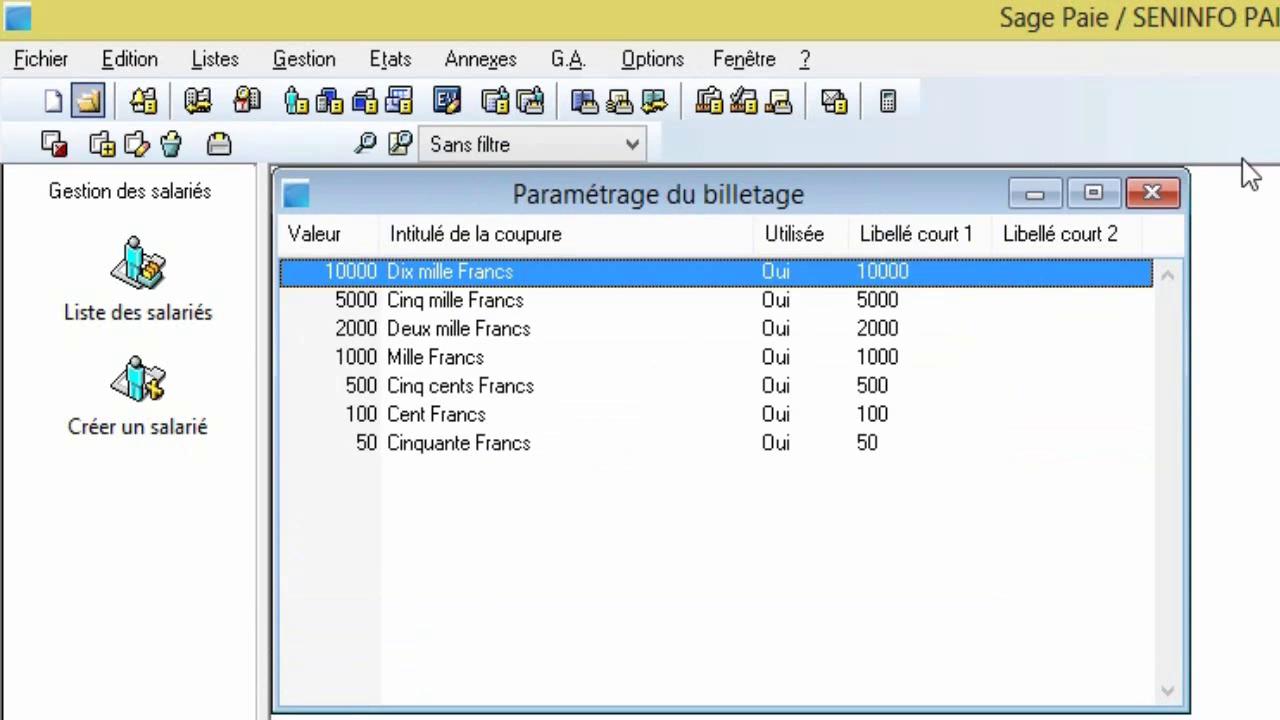
pyautogui.click(1168, 193)
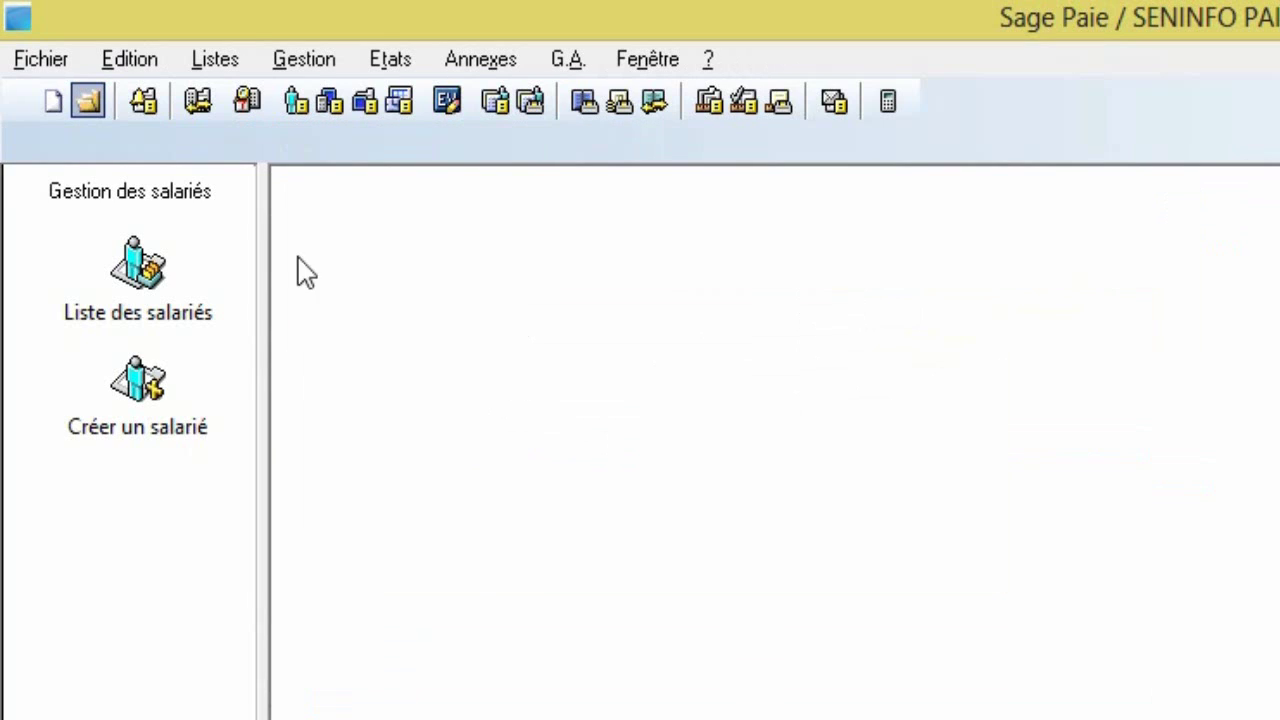
# Check the payment method in the contact details of the employee with matricule 1 and close the record.
pyautogui.click(137, 263)
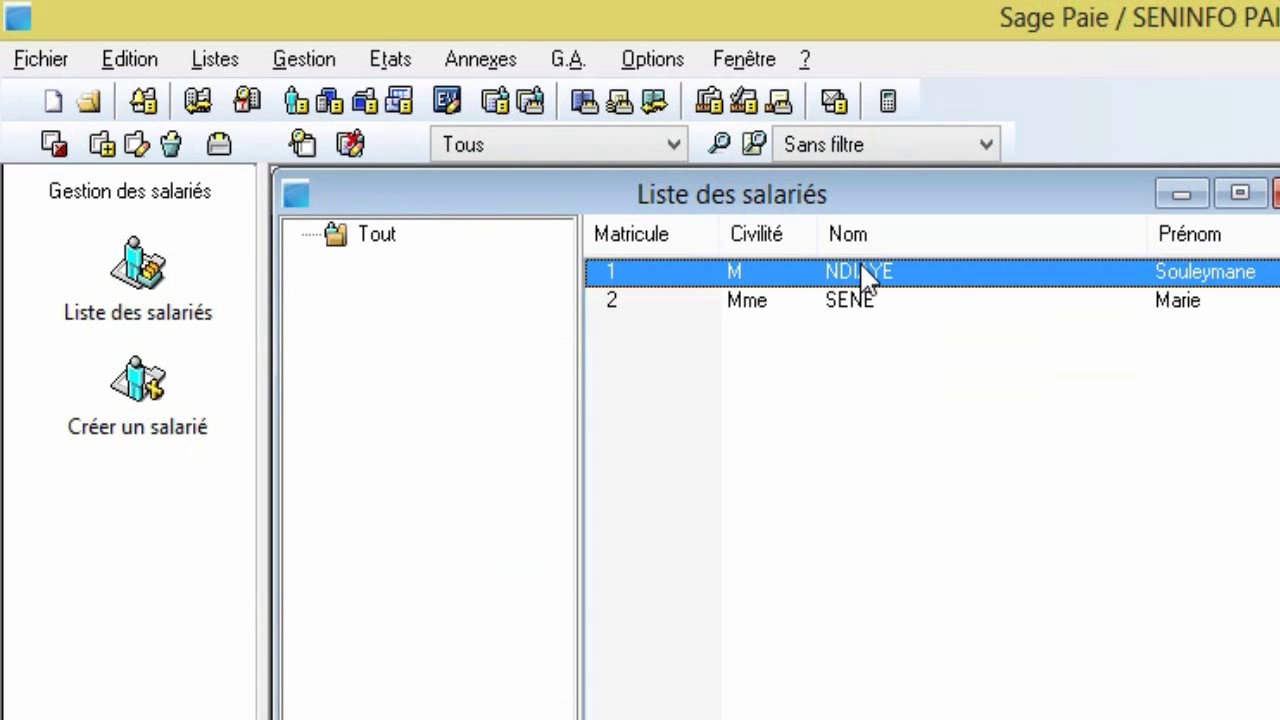
pyautogui.doubleClick(860, 262)
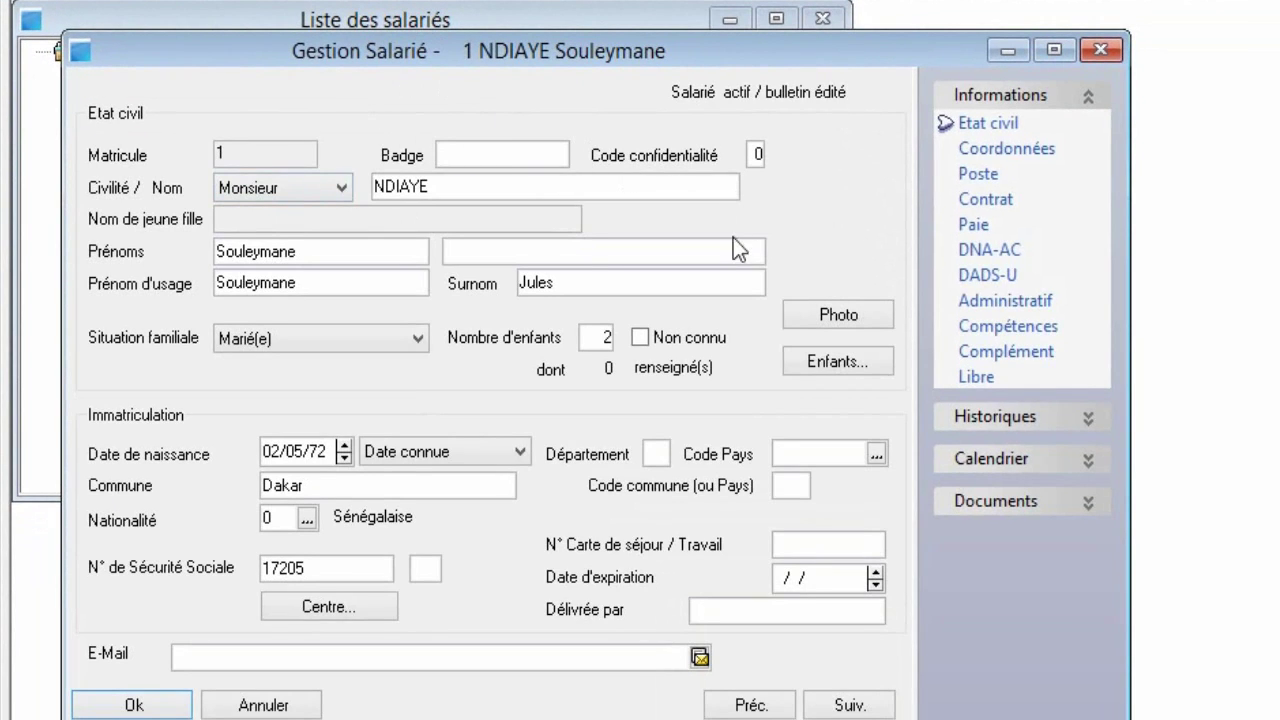
pyautogui.click(1046, 151)
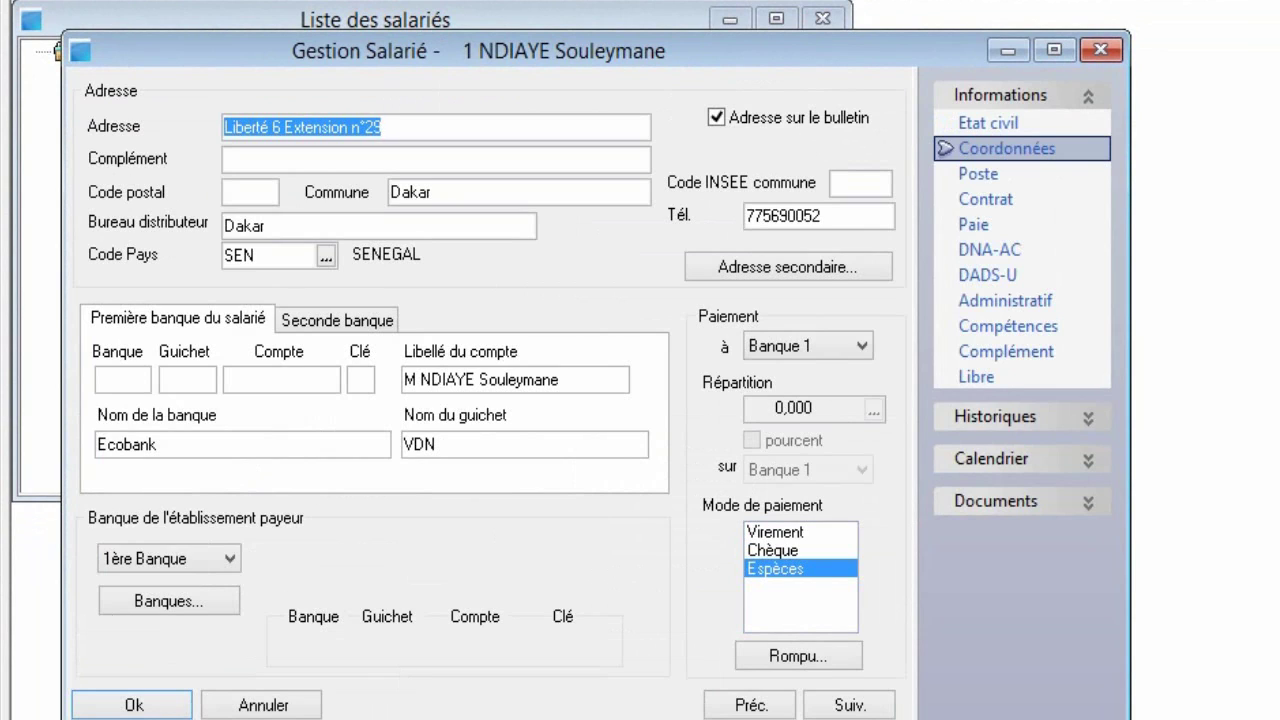
pyautogui.click(155, 703)
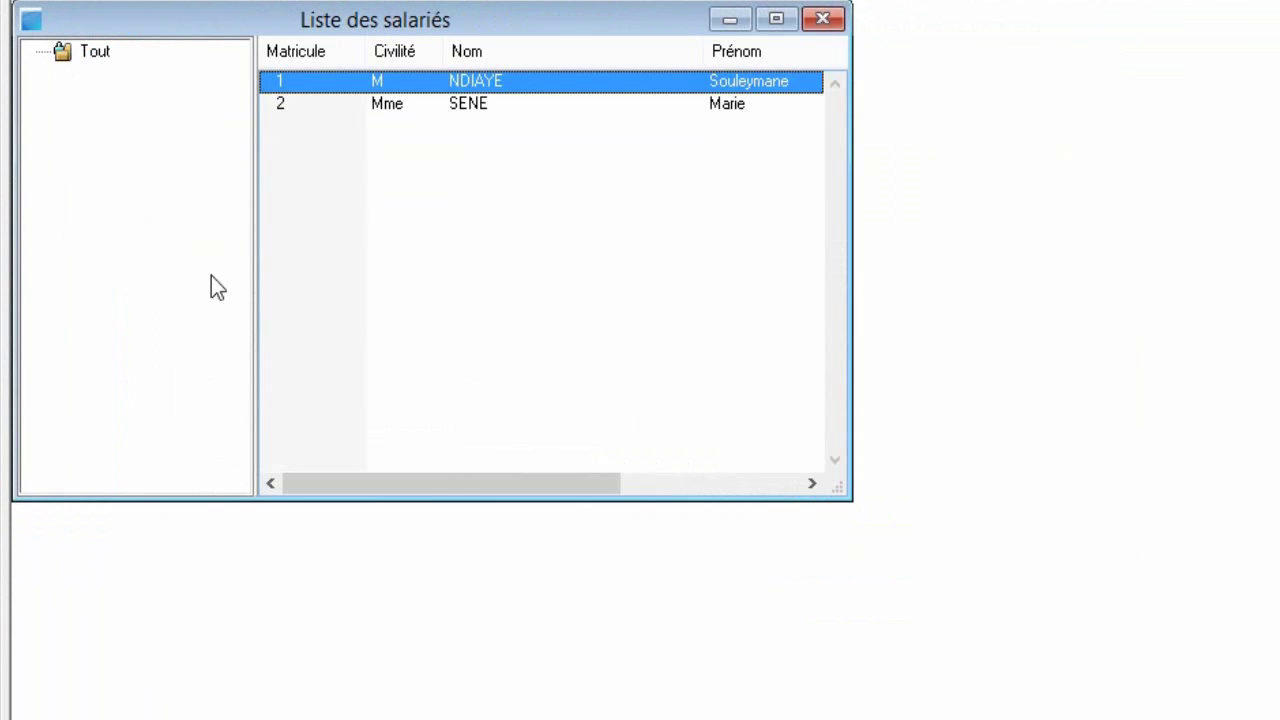
# Check the payment method in the contact details of the employee with matricule 2 and close the employee list.
pyautogui.doubleClick(449, 112)
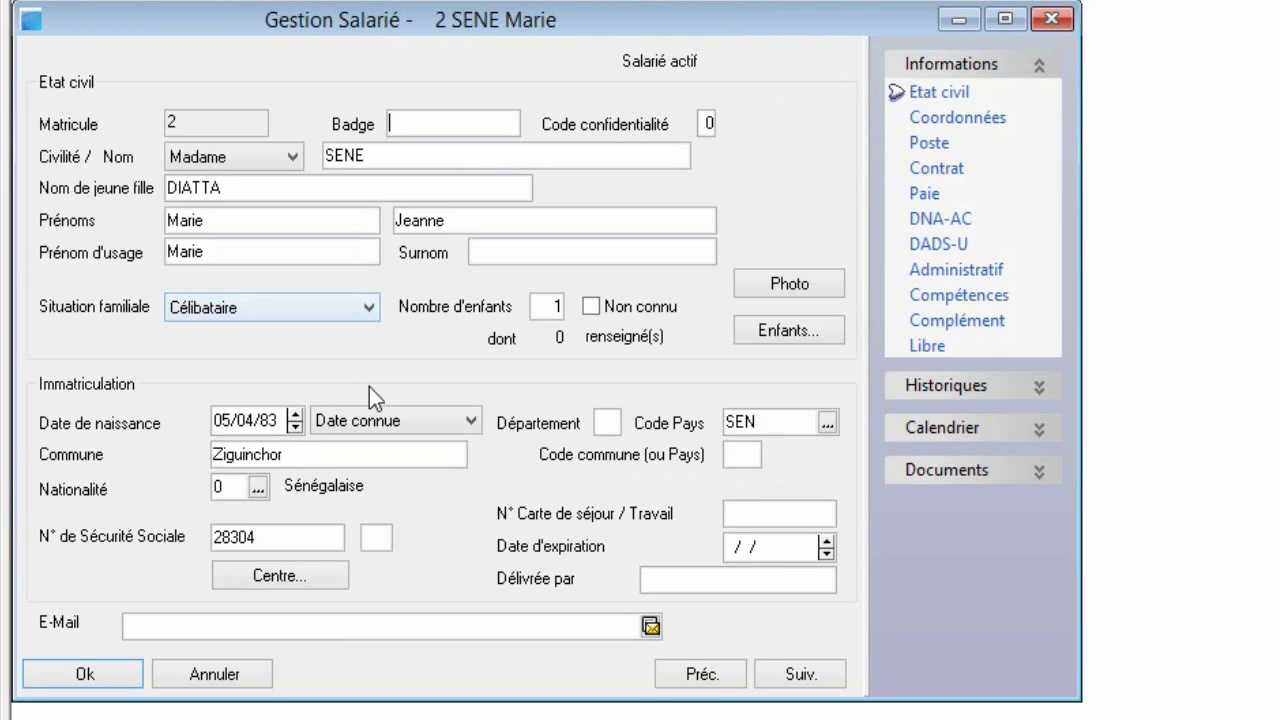
pyautogui.click(957, 117)
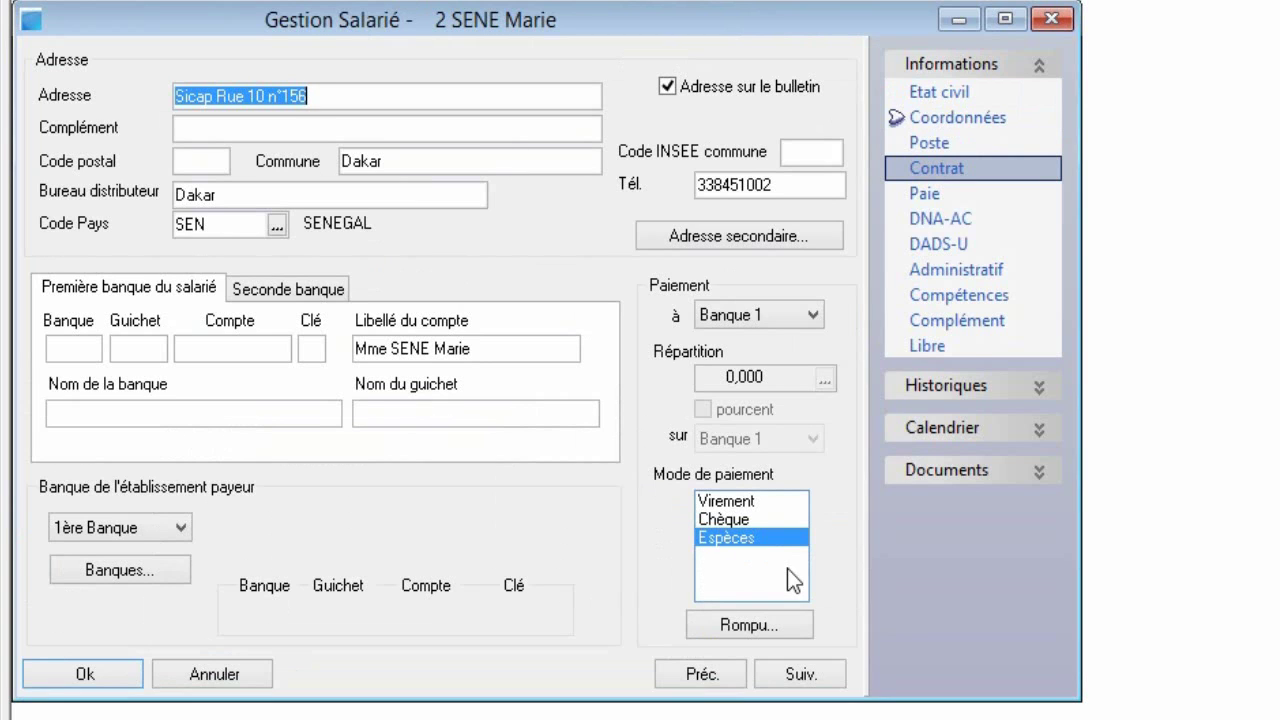
pyautogui.click(86, 675)
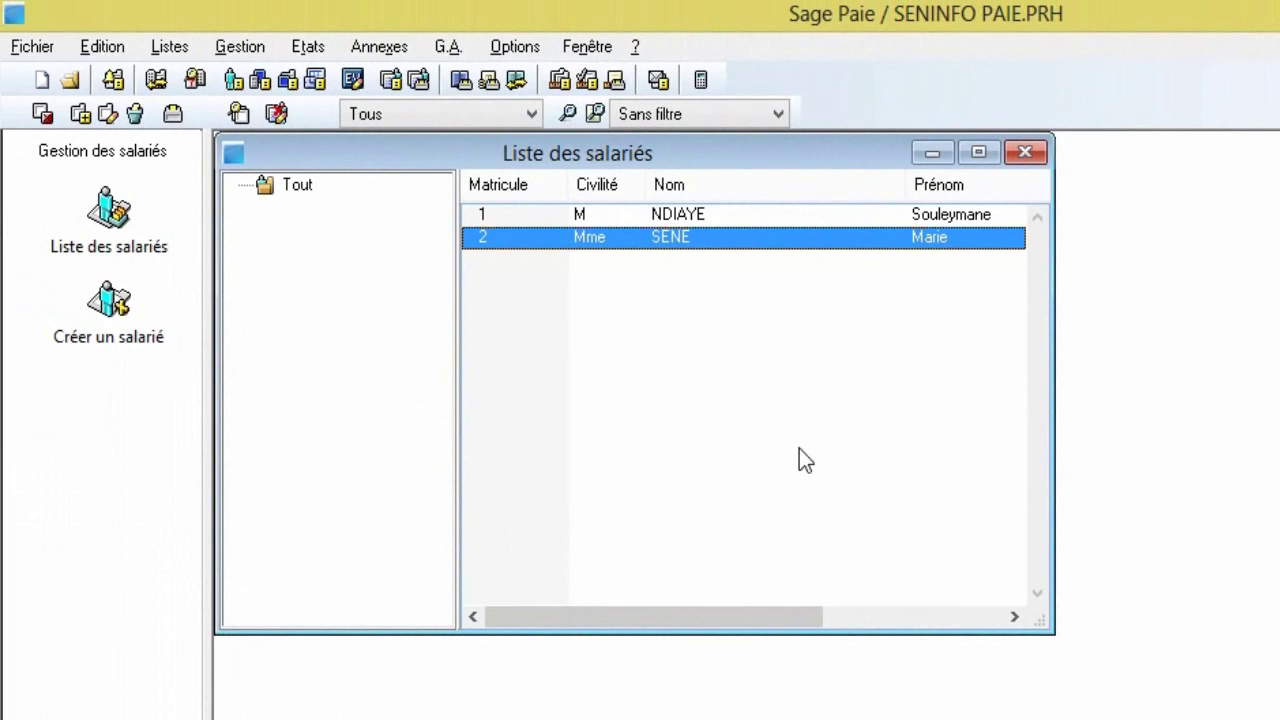
pyautogui.click(1027, 154)
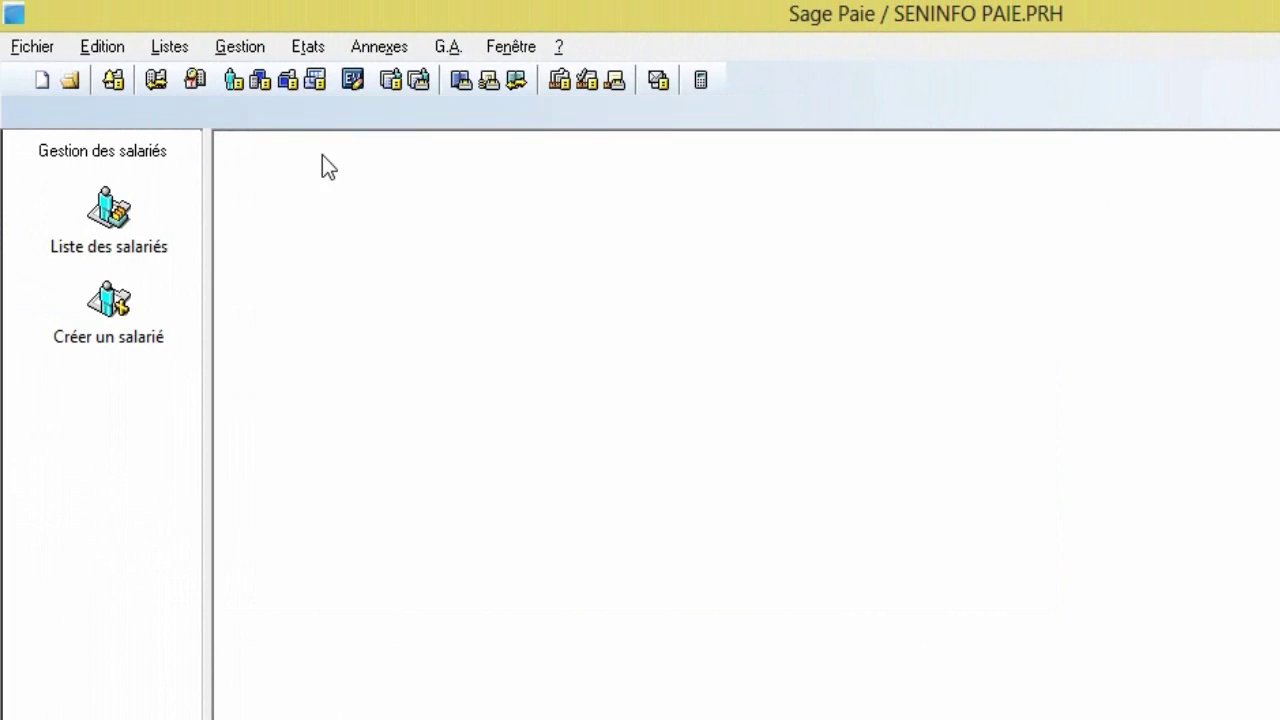
# Issue the payslips with print preview enabled, view both employees' payslips and close the preview.
pyautogui.click(308, 48)
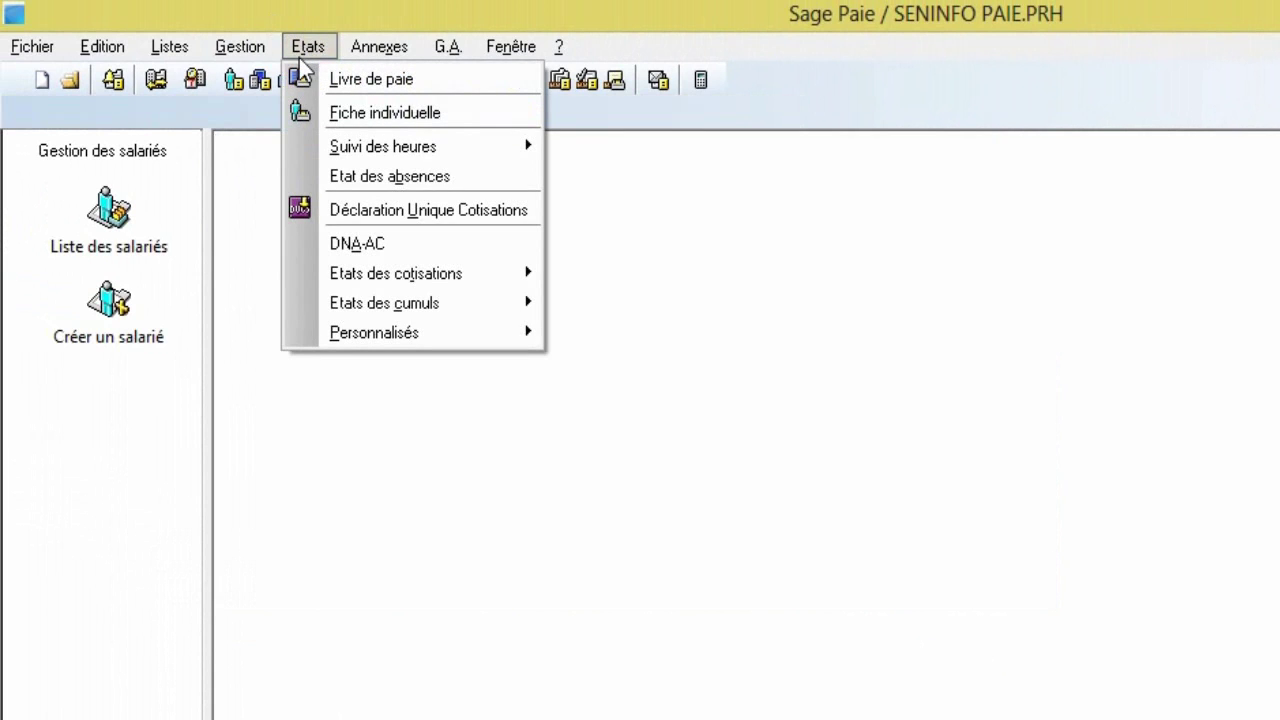
pyautogui.moveTo(245, 46)
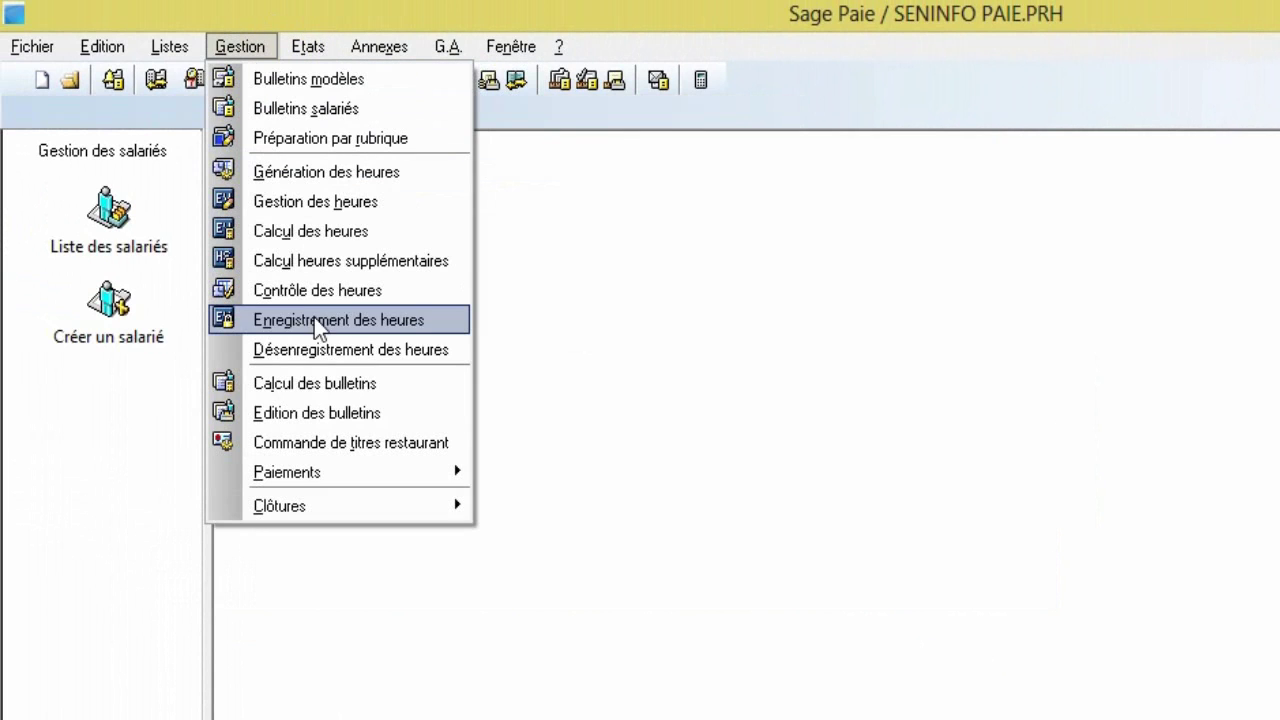
pyautogui.click(356, 413)
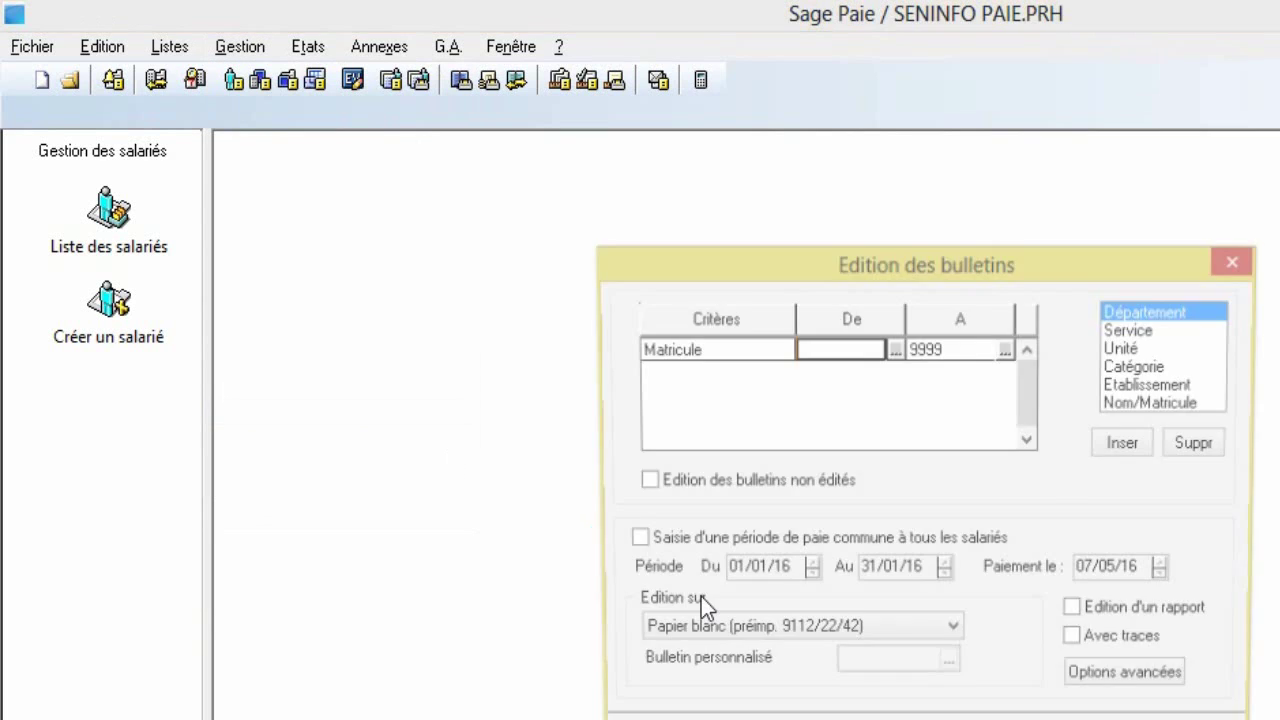
pyautogui.click(918, 695)
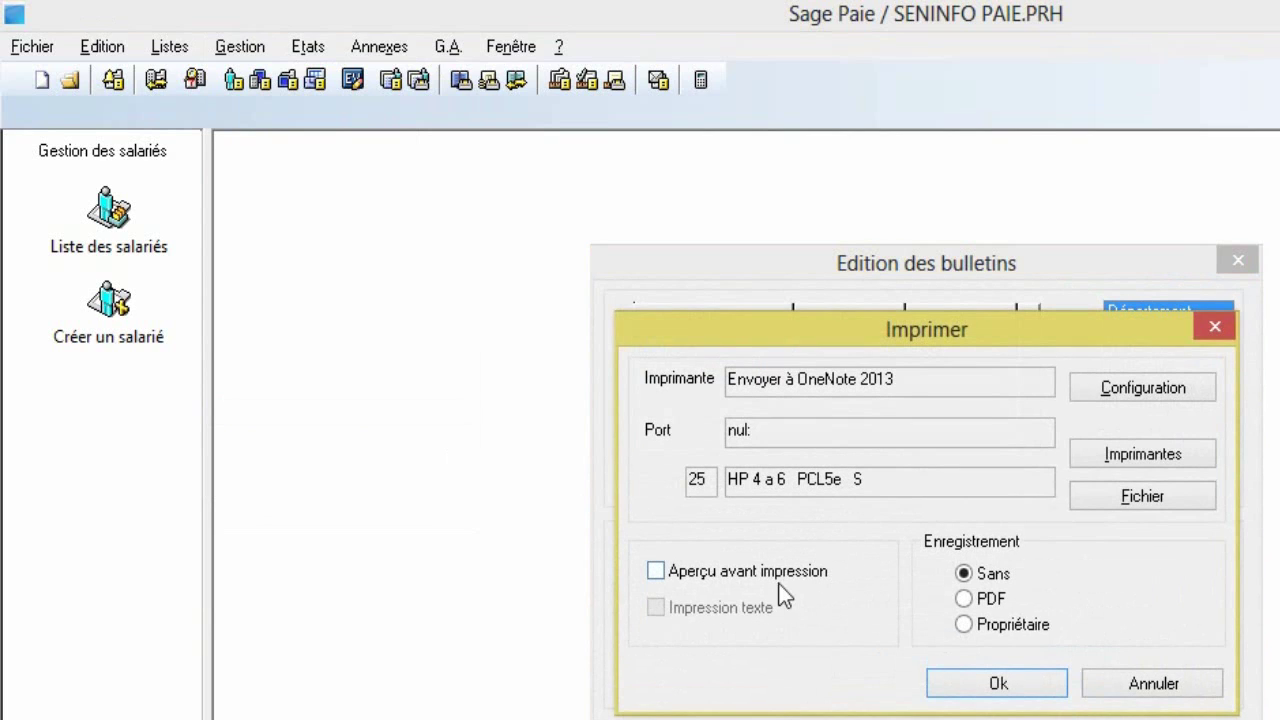
pyautogui.click(760, 577)
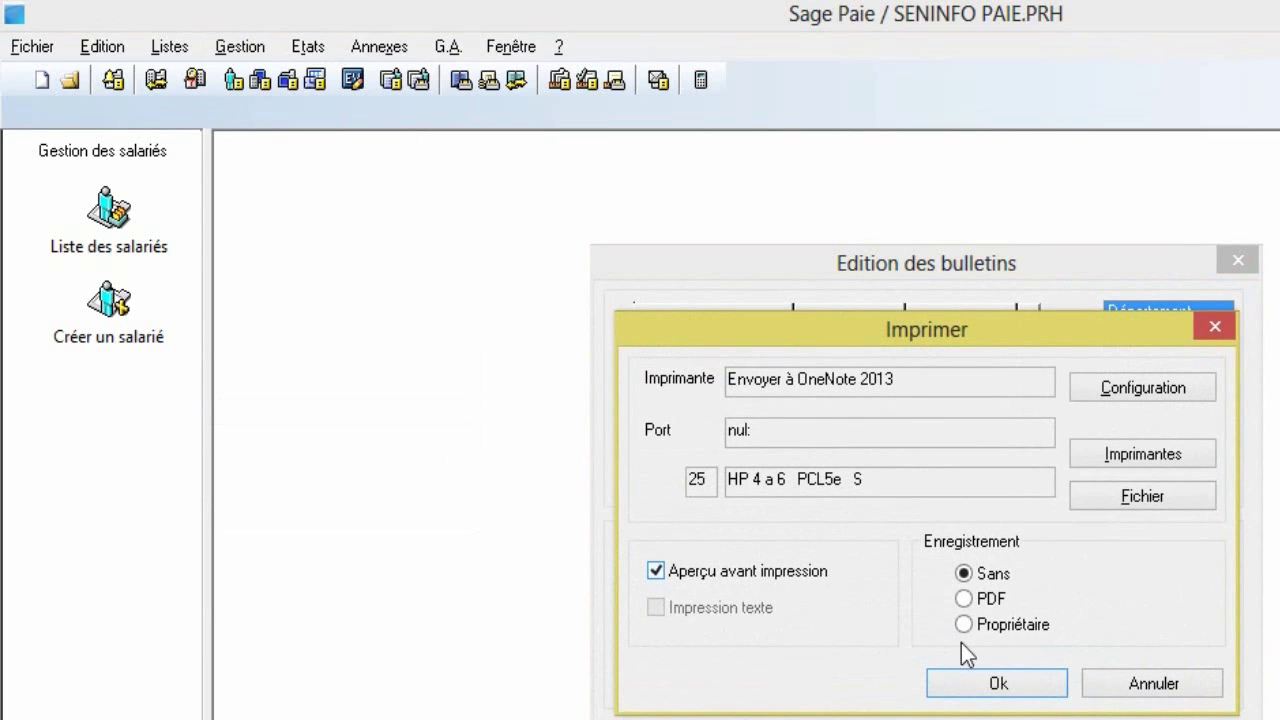
pyautogui.click(1021, 689)
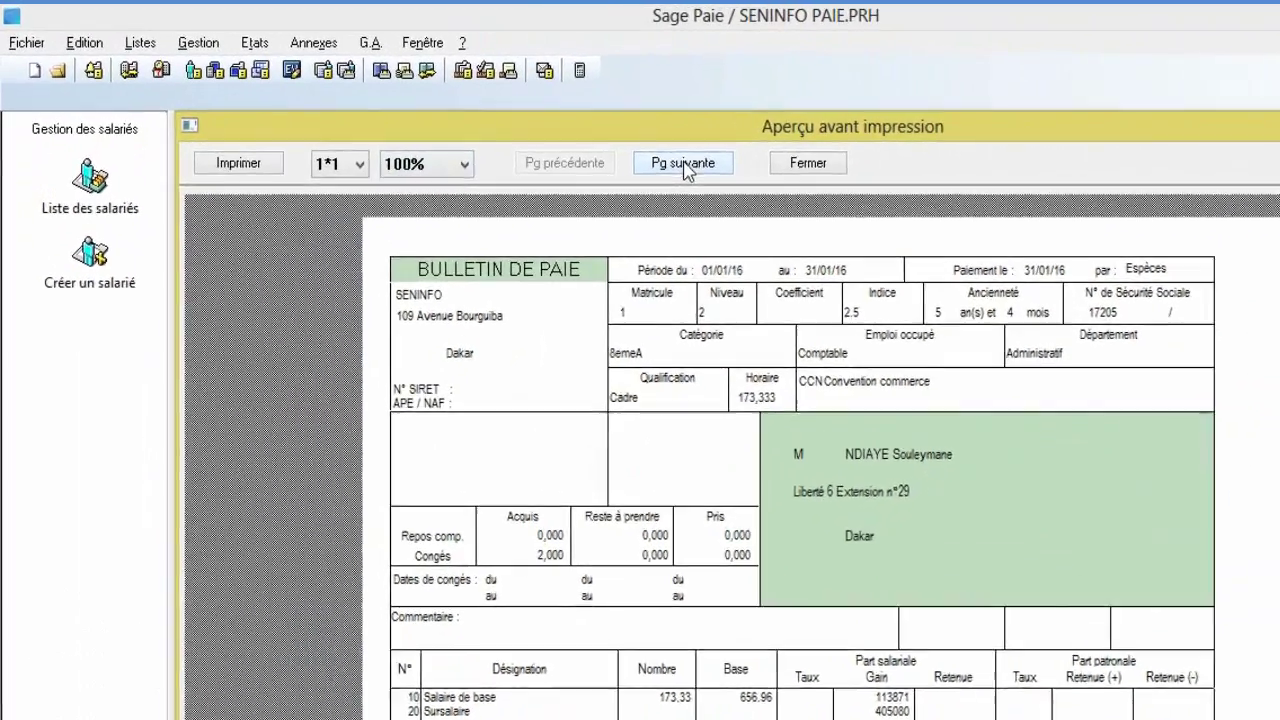
pyautogui.click(570, 136)
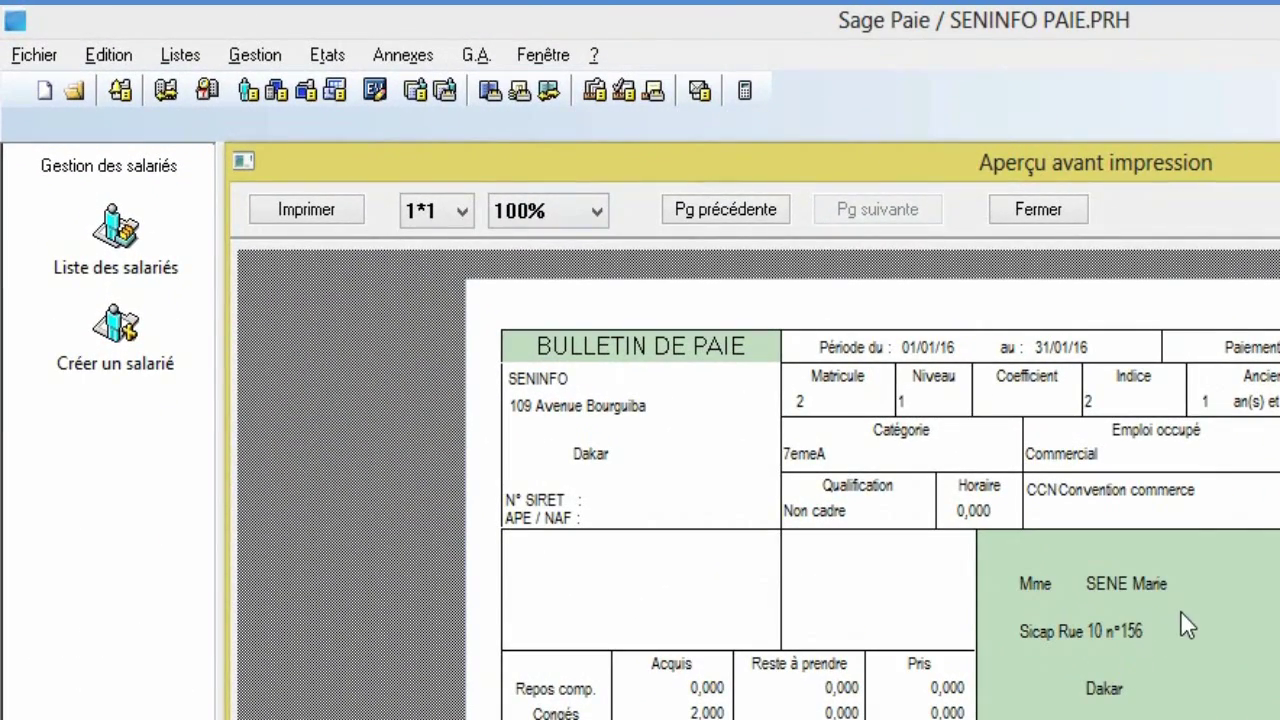
pyautogui.click(1038, 210)
# Generate the Billetage payment report for employees paid in cash (Espèces), with print preview enabled.
pyautogui.click(182, 57)
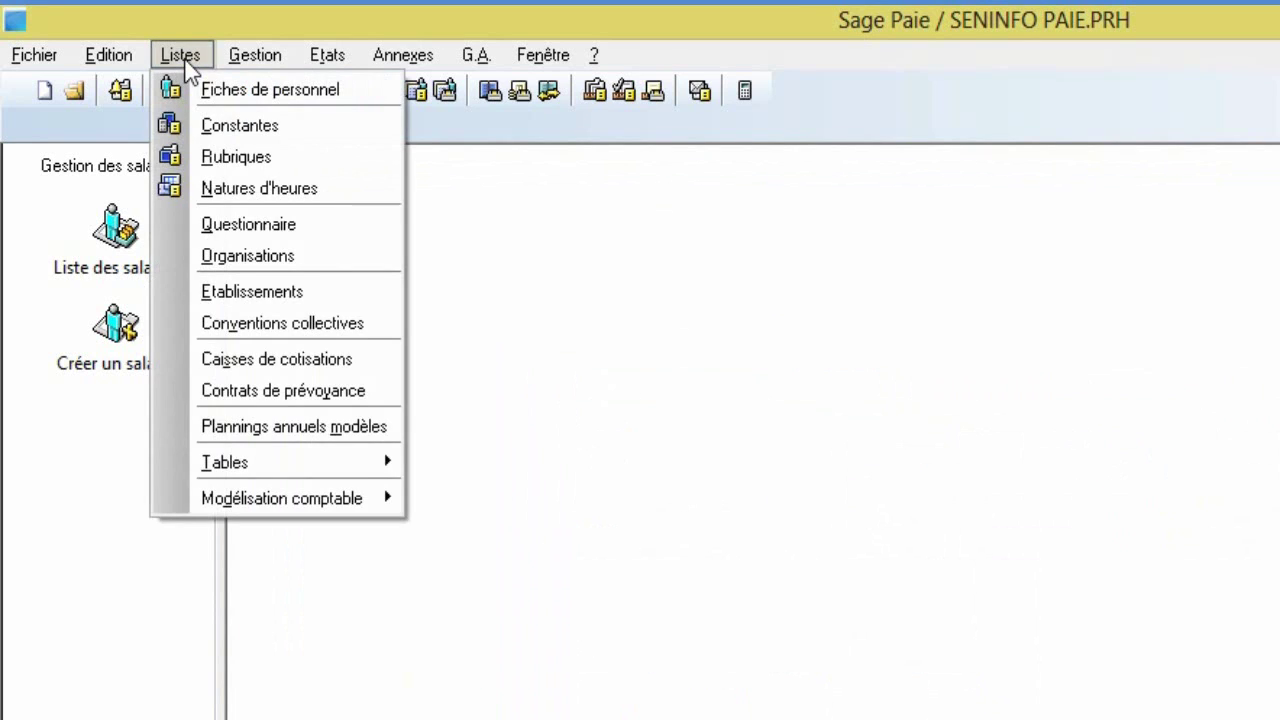
pyautogui.moveTo(273, 62)
pyautogui.moveTo(330, 64)
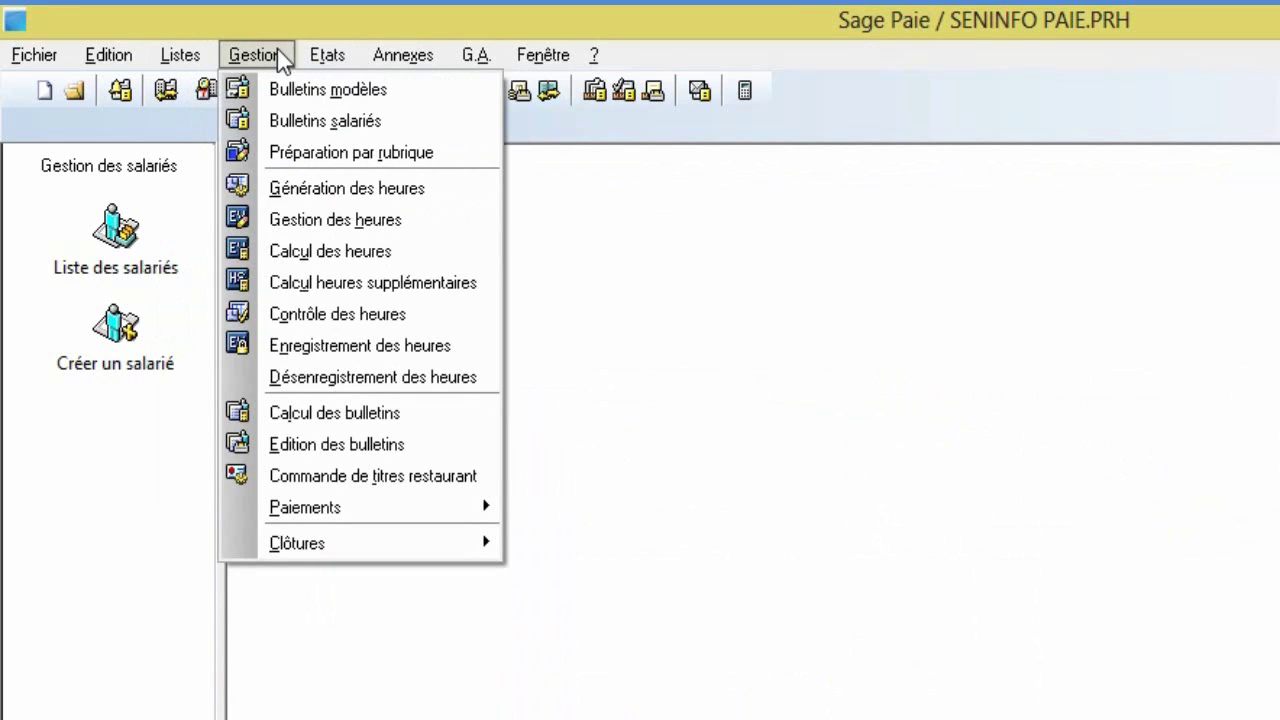
pyautogui.moveTo(341, 497)
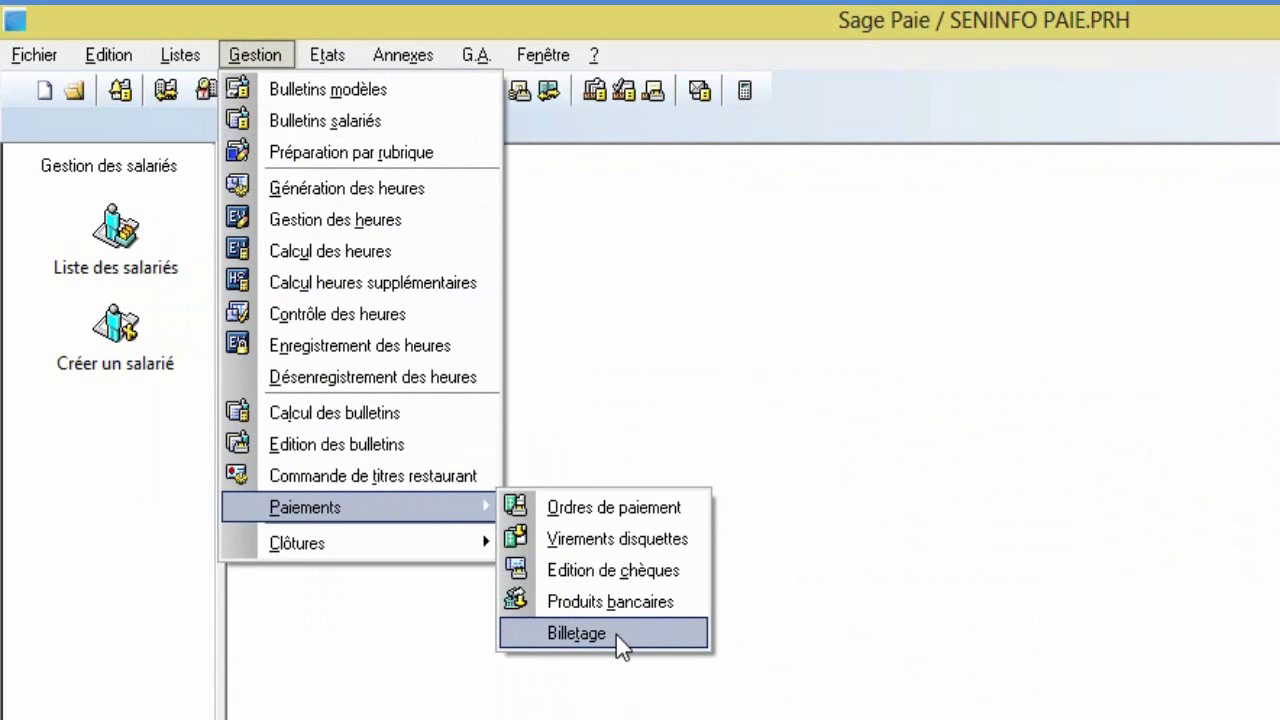
pyautogui.click(580, 633)
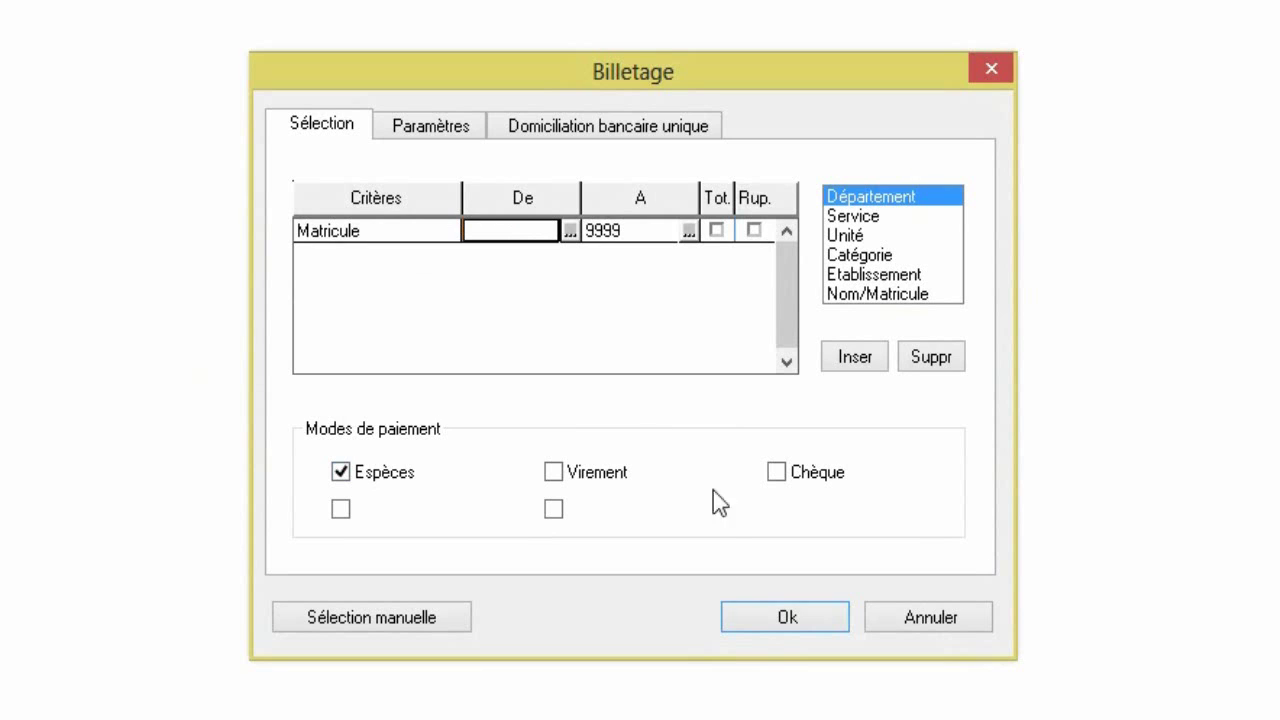
pyautogui.click(768, 615)
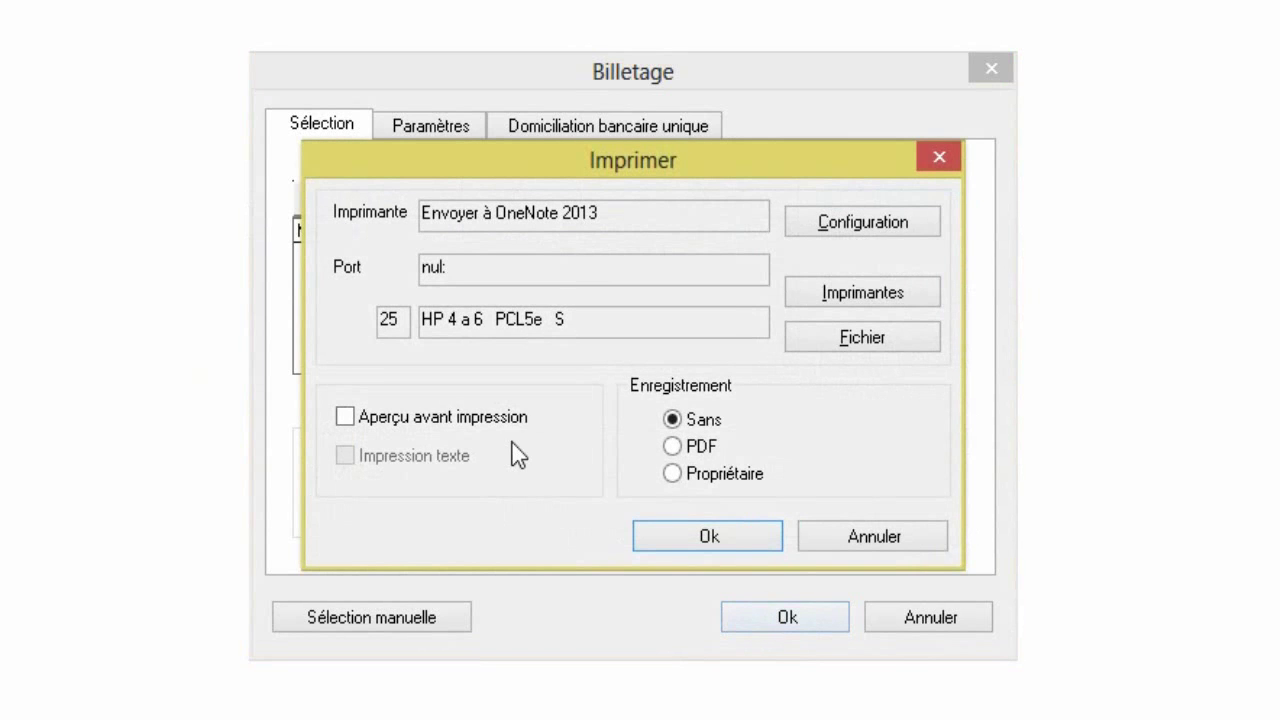
pyautogui.click(455, 425)
pyautogui.click(700, 538)
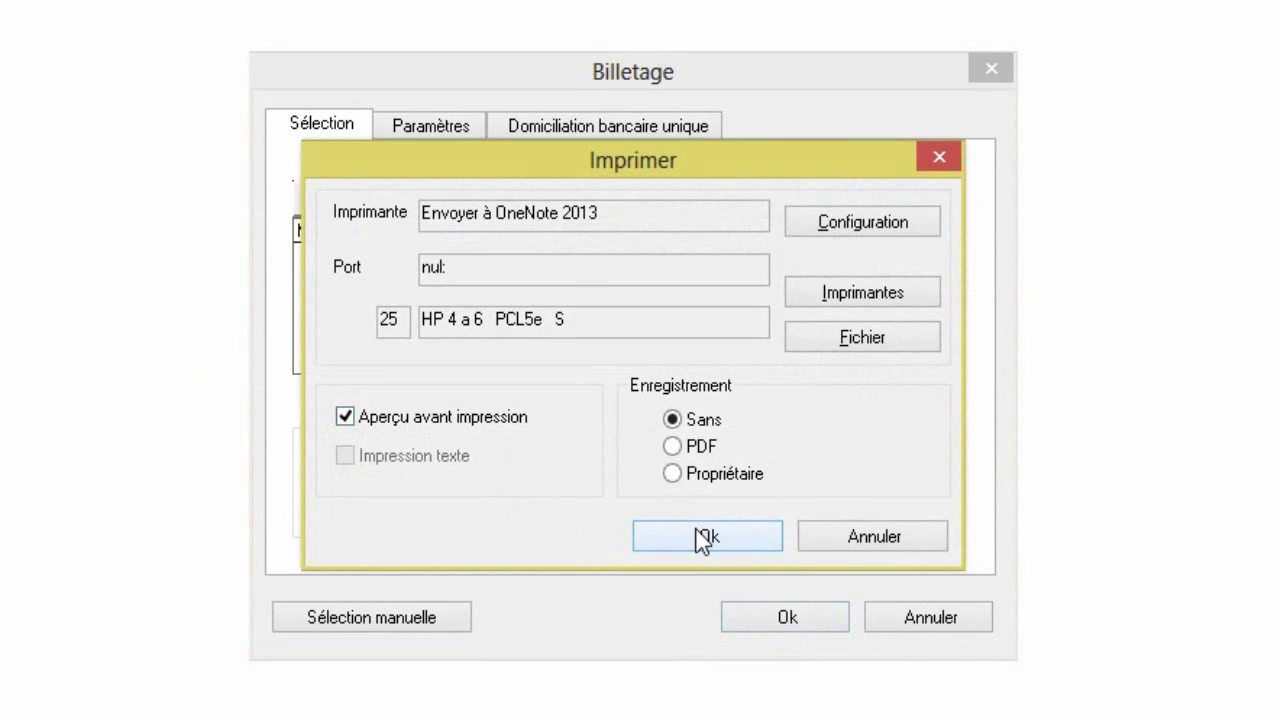